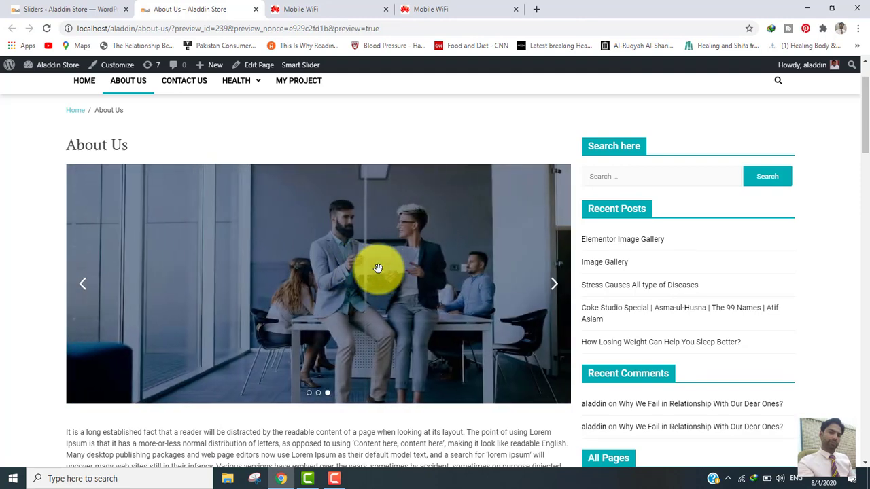
Swipe through the image slider on the About Us page
drag(433, 290, 180, 294)
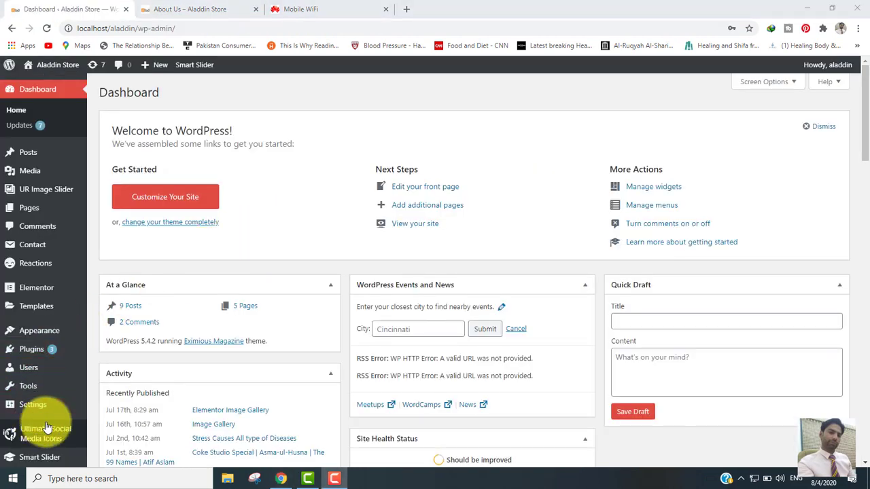
Search the plugin directory for "transition slider" from the page for adding new plugins
mouse_move(33, 347)
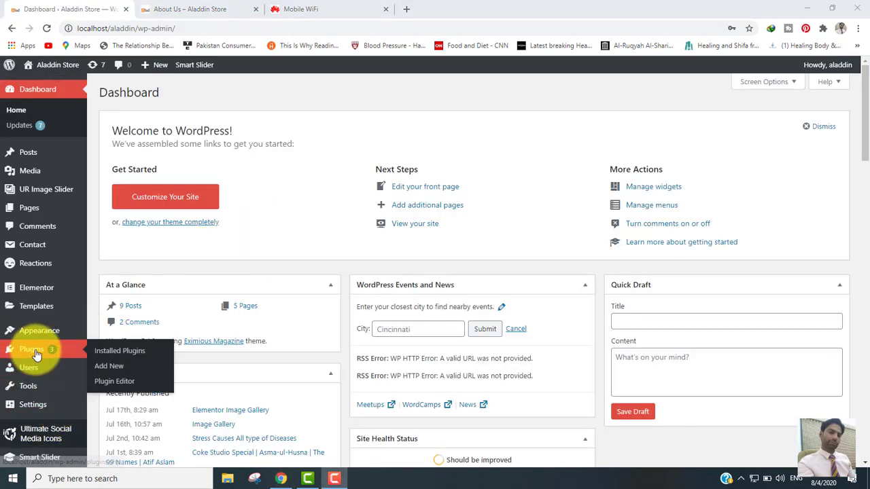
click(102, 370)
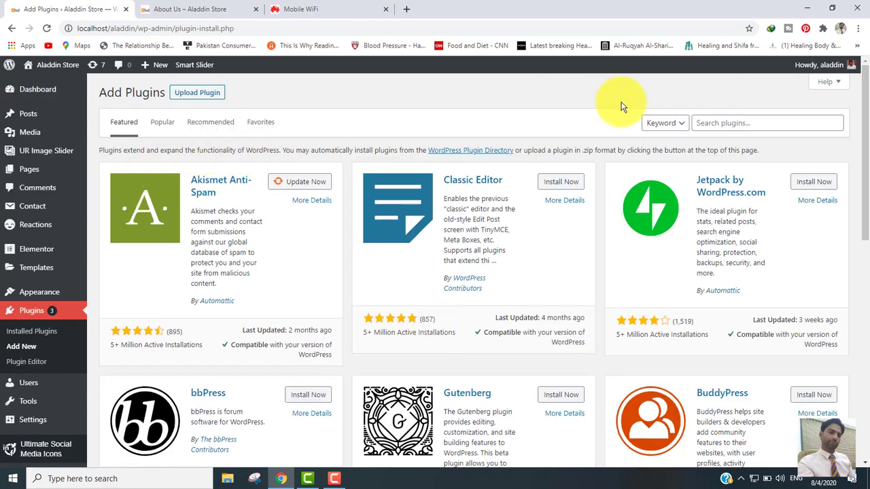
click(718, 126)
click(727, 123)
text(t)
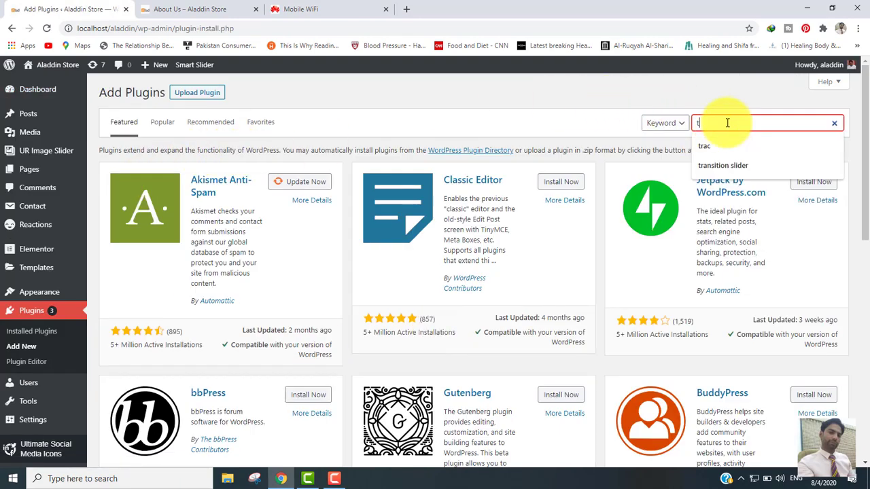
text(ransitio)
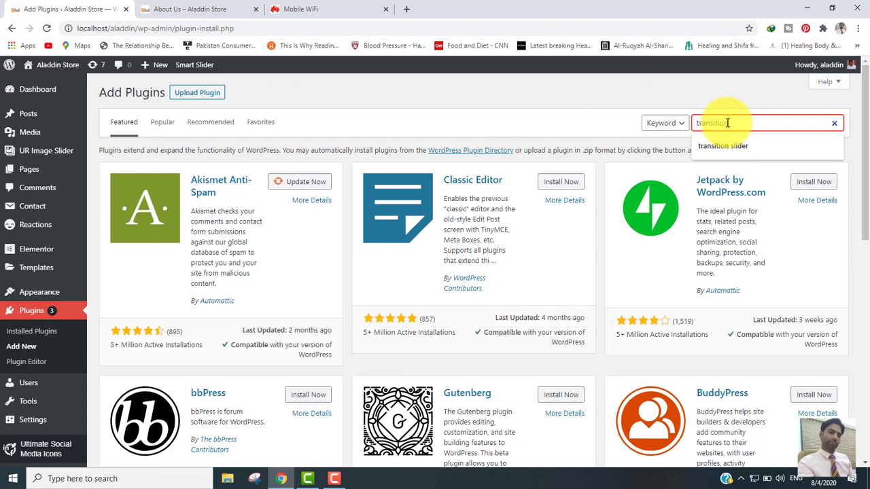
text(n slider)
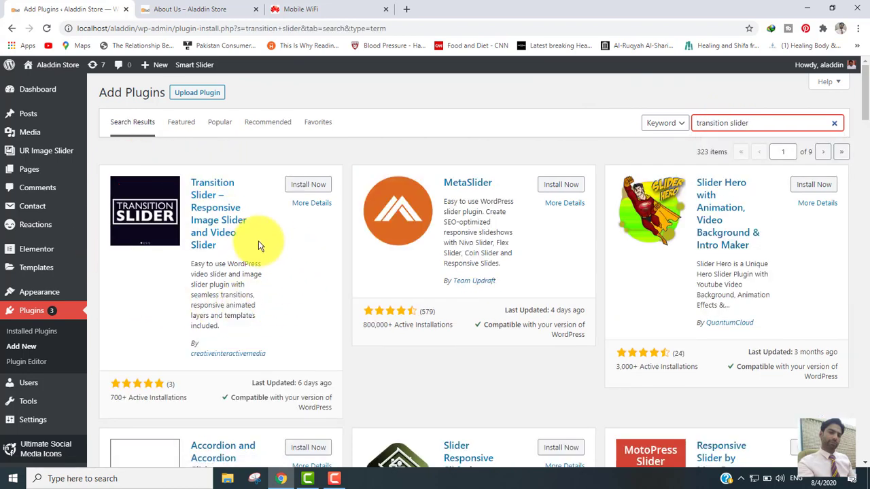
Install and activate the Transition Slider plugin, and locate it in the list of installed plugins
click(302, 187)
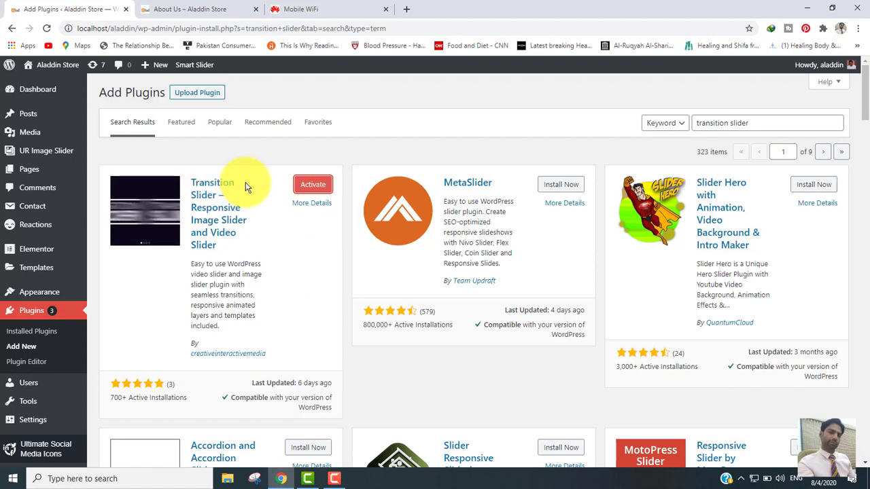
click(312, 187)
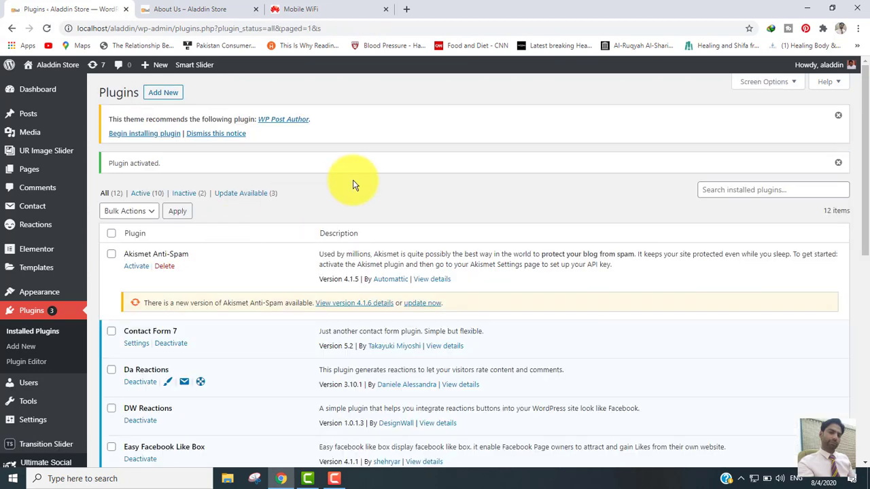
drag(866, 144, 866, 312)
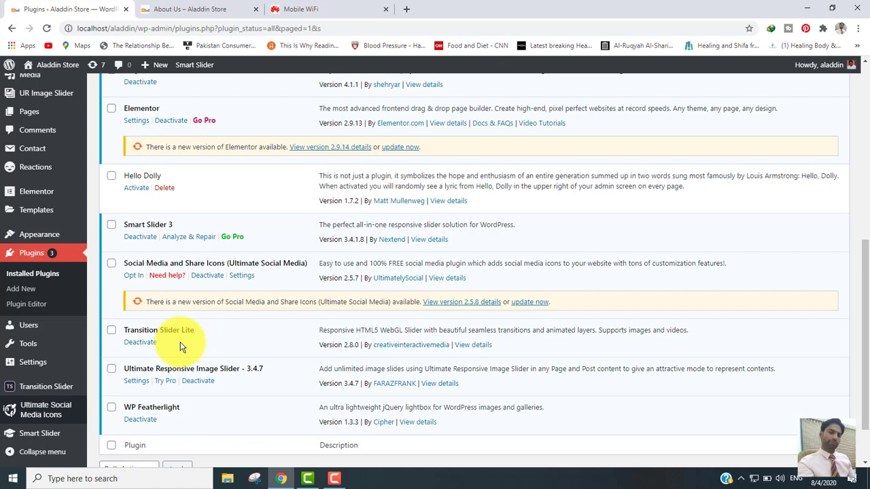
Open the slider templates gallery of the Transition Slider plugin
mouse_move(20, 389)
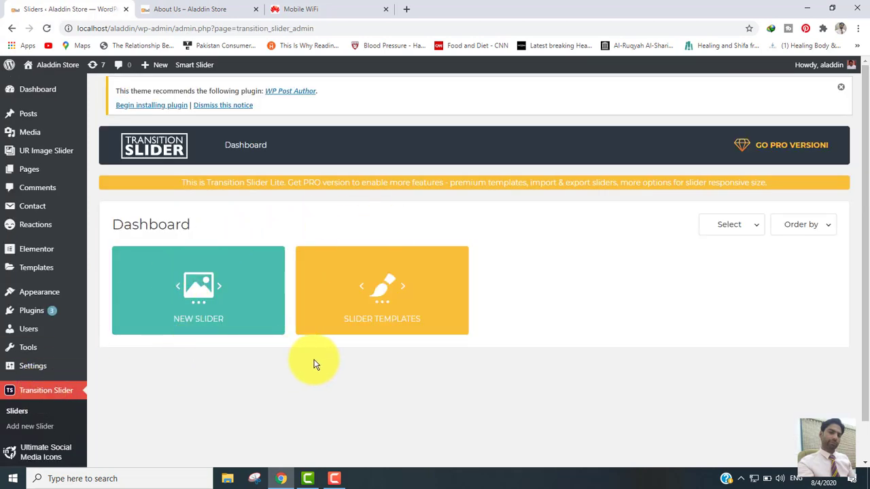
drag(864, 194, 864, 265)
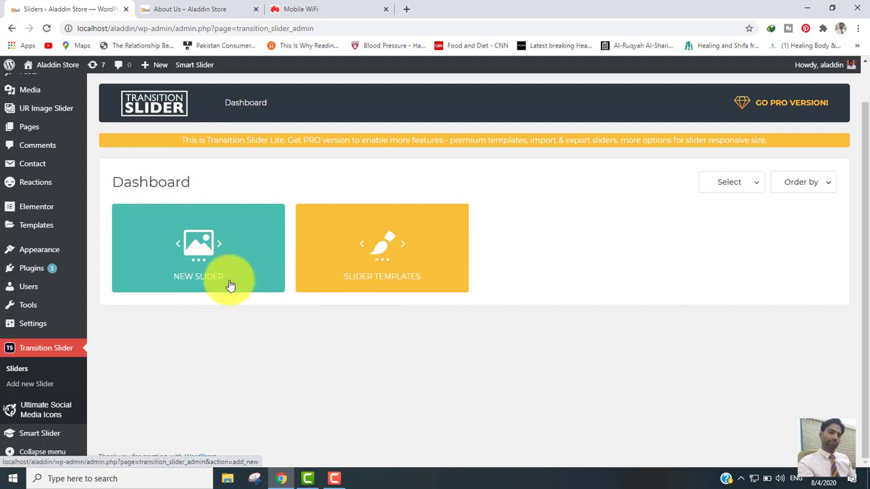
click(391, 264)
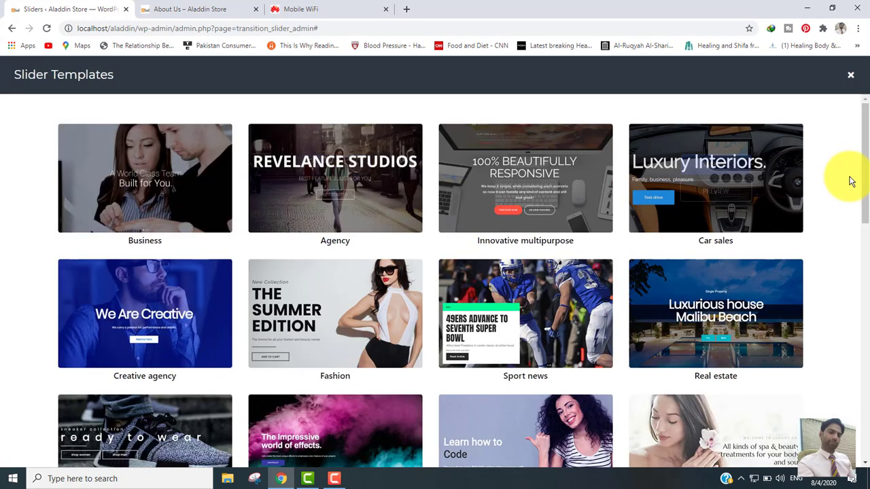
Browse the slider templates and import the Business template
drag(867, 144, 868, 121)
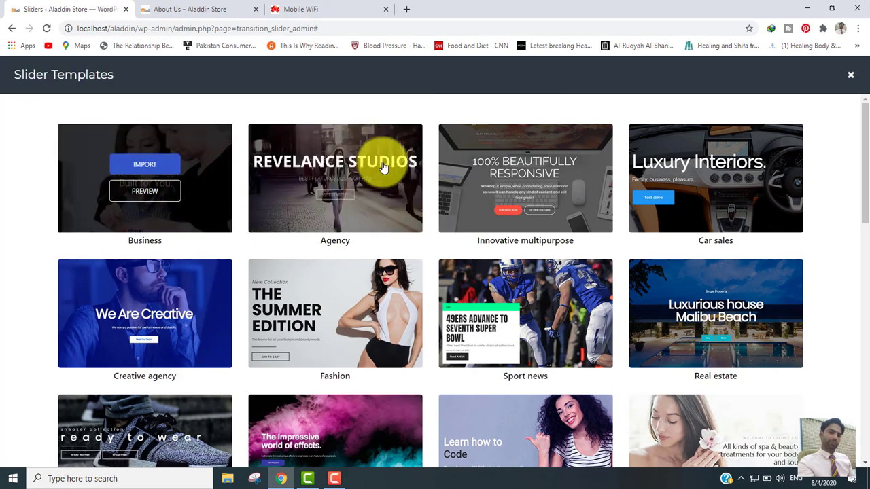
mouse_move(513, 224)
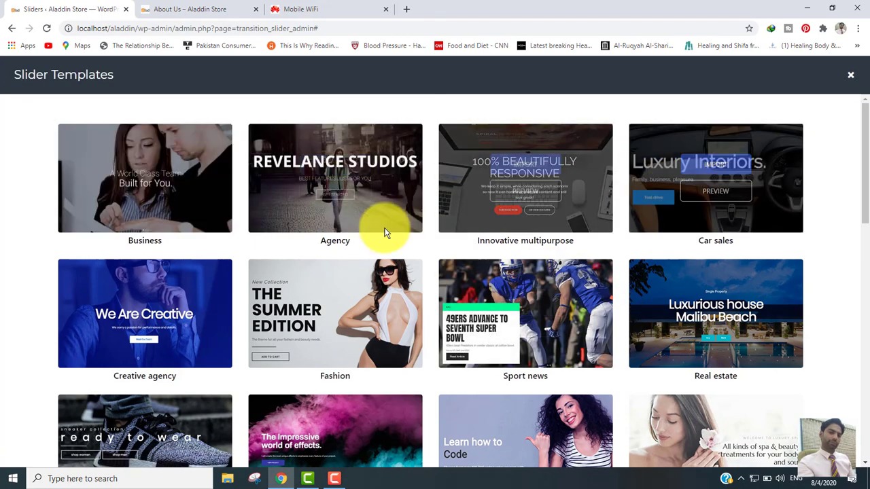
mouse_move(134, 314)
mouse_move(330, 311)
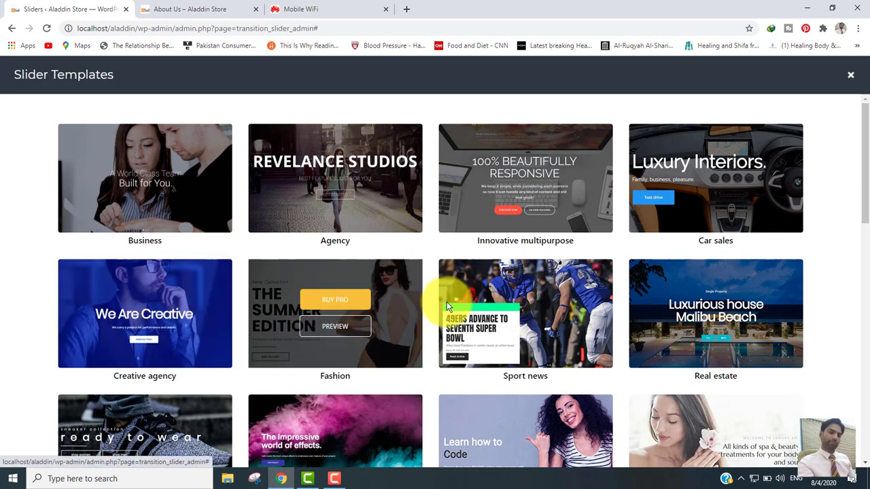
mouse_move(510, 297)
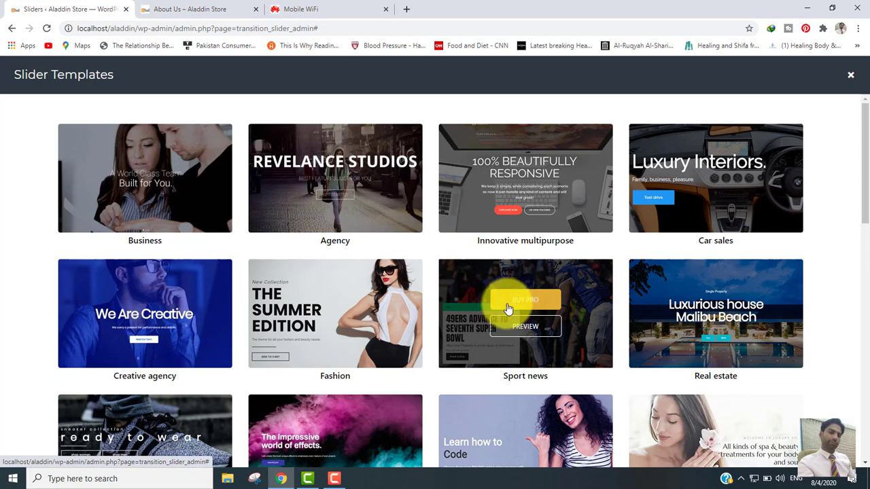
mouse_move(98, 177)
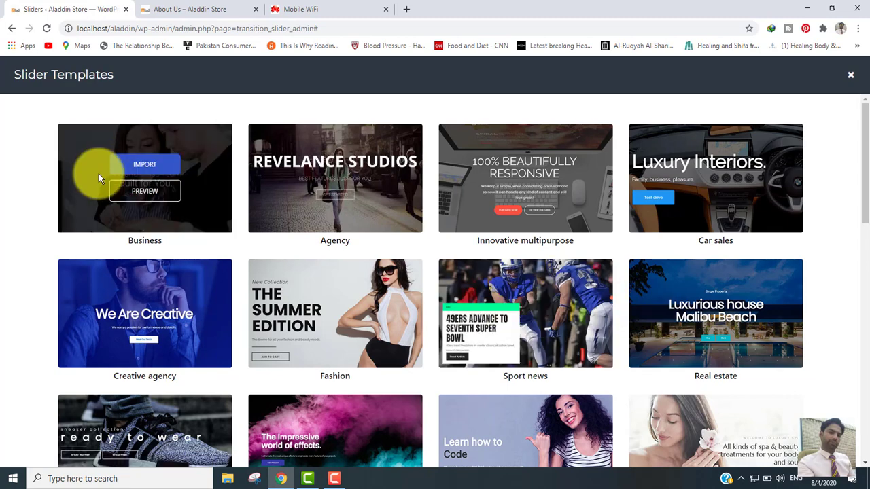
click(148, 166)
Open Slide 1 of the imported Business slider for editing
mouse_move(583, 292)
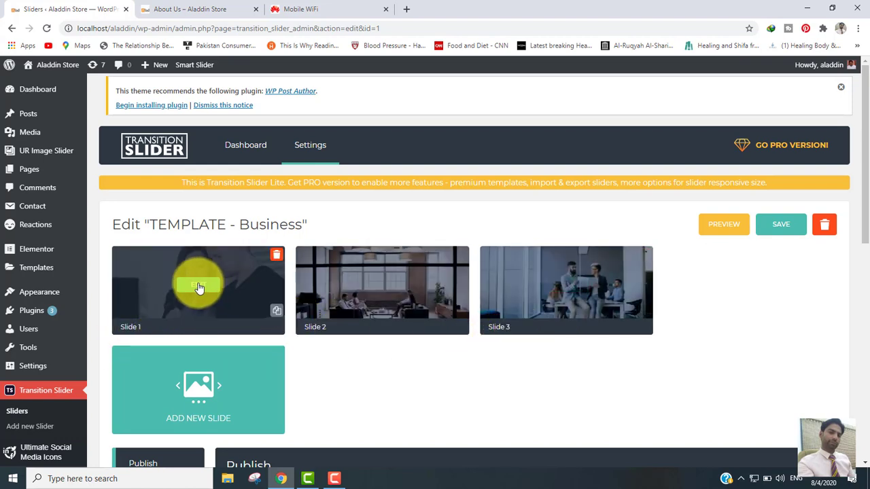
click(198, 286)
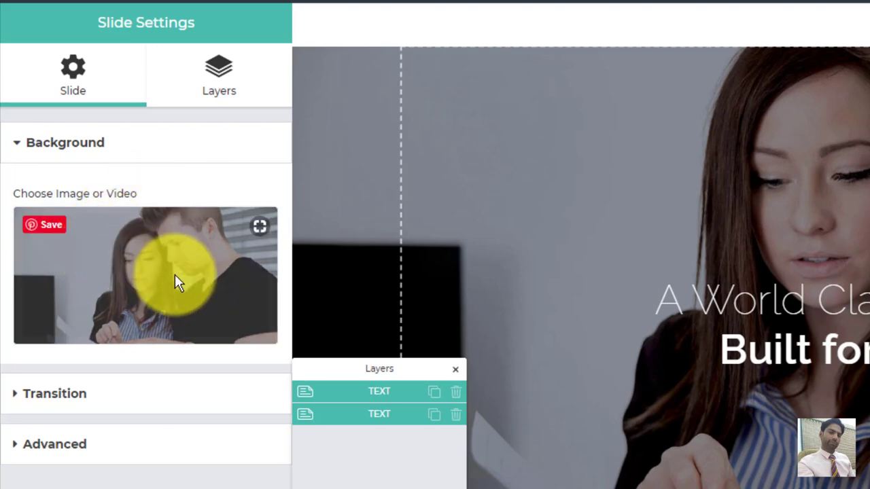
Look at the media library images available for slide 1's background, and leave it without choosing one
click(175, 282)
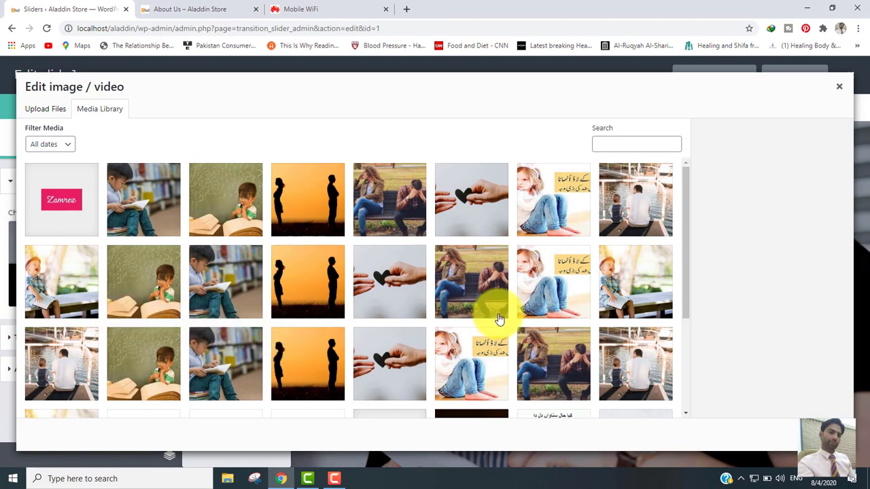
key(Escape)
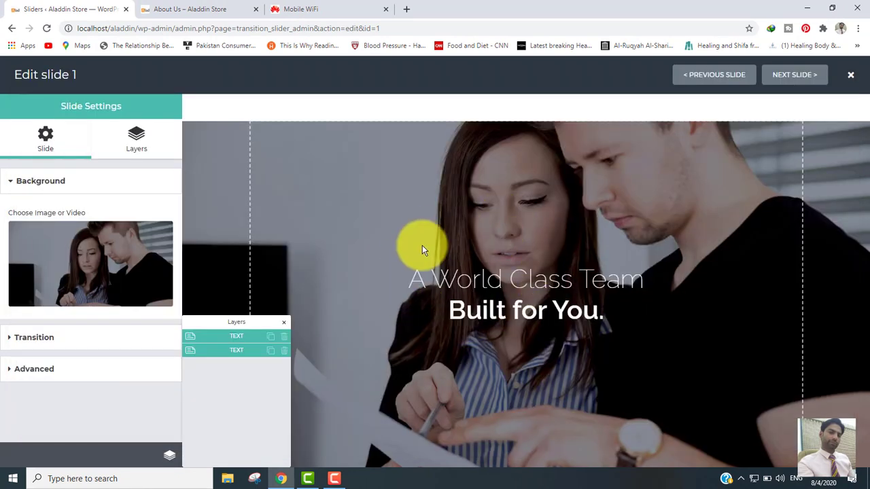
click(76, 260)
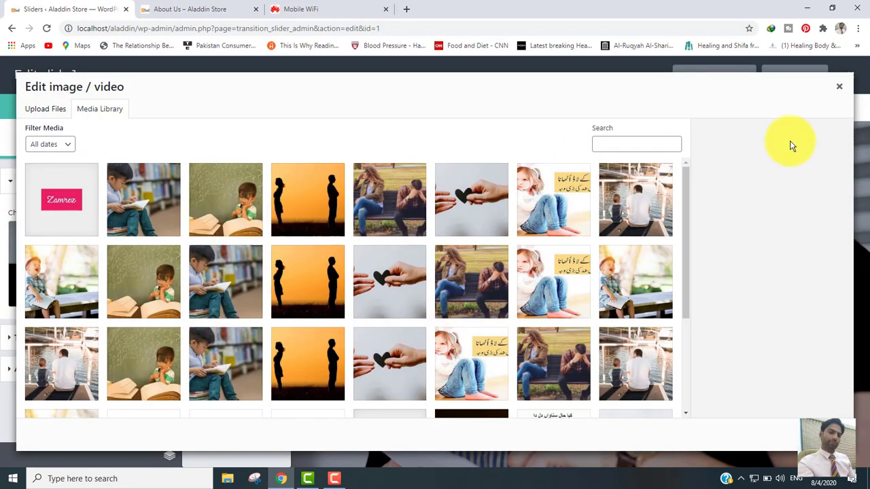
click(839, 87)
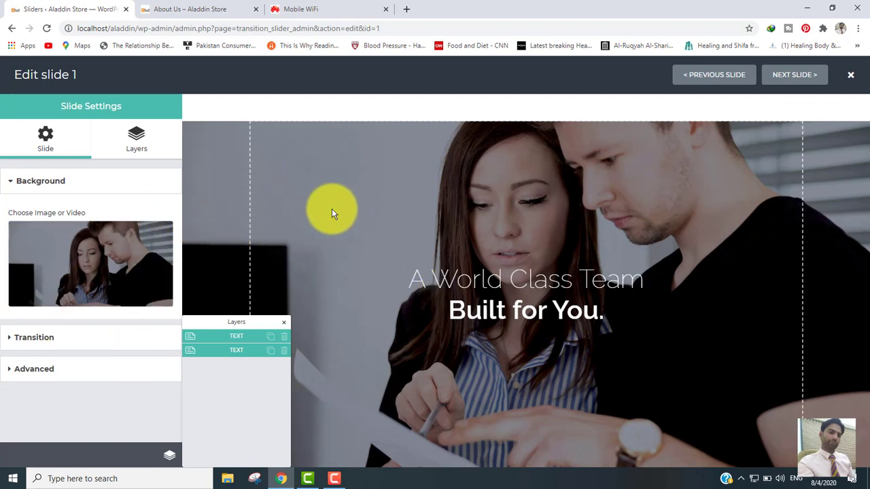
Examine the effect and effect direction options in slide 1's transition settings
click(71, 336)
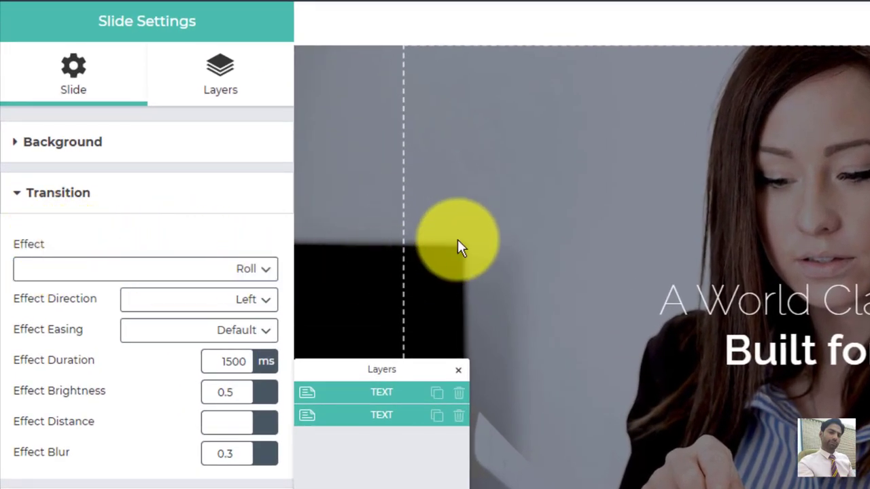
click(248, 274)
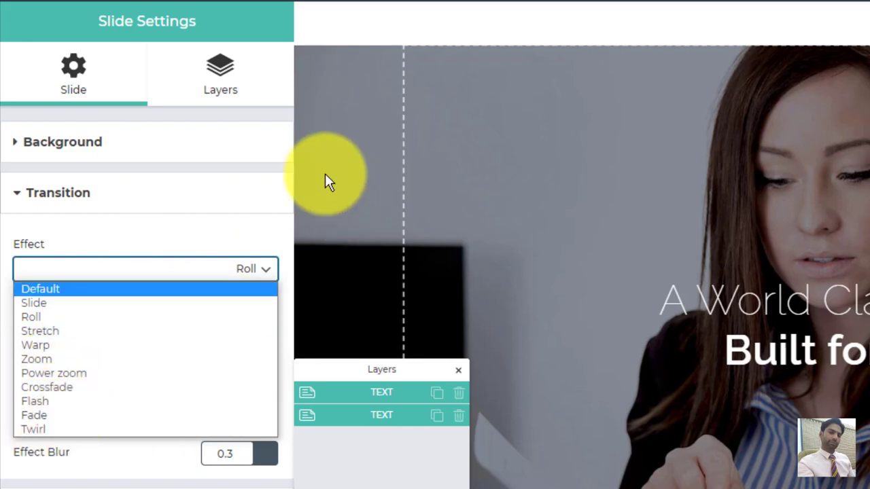
click(234, 241)
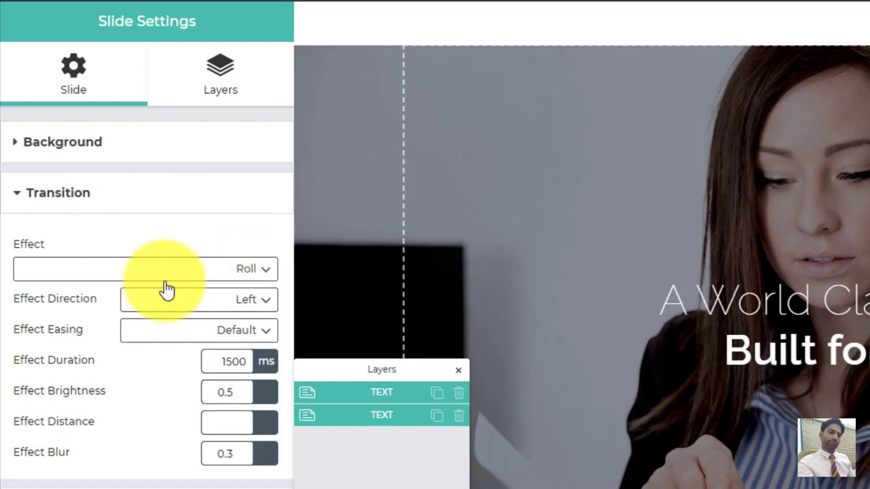
click(211, 309)
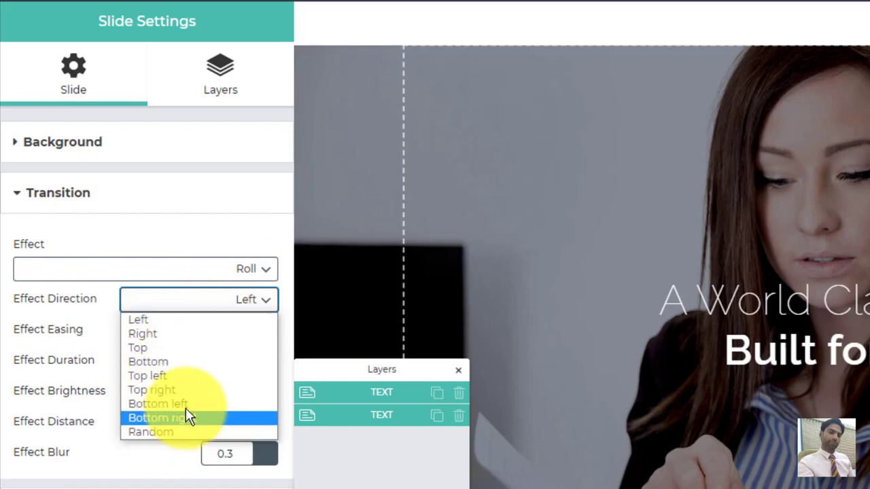
click(340, 233)
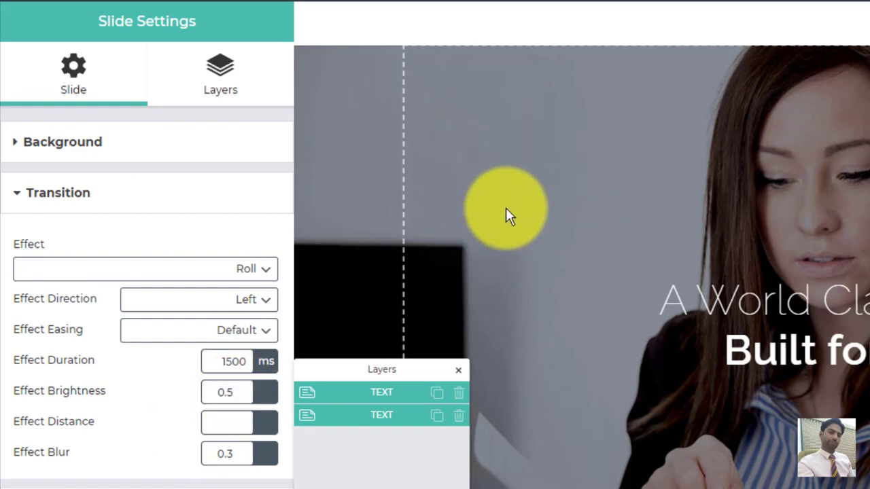
click(115, 486)
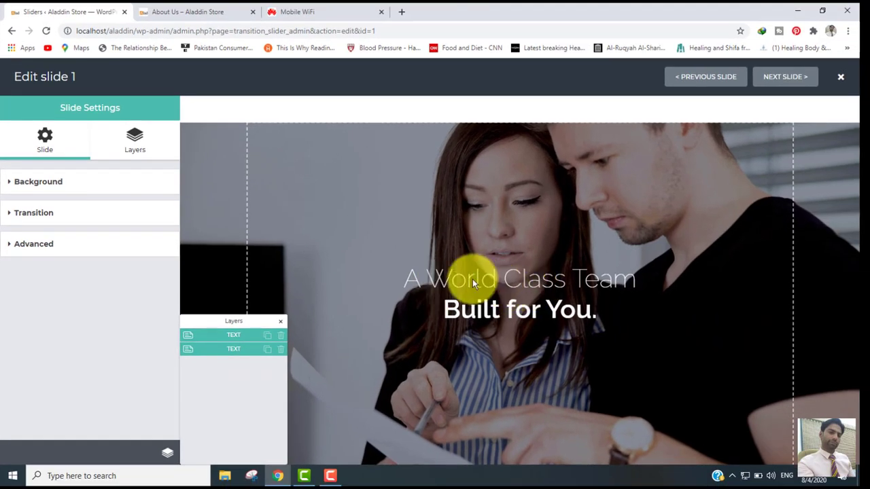
Replace the slide's two text lines with "Best Working Team" and "Crative Minds"
click(561, 282)
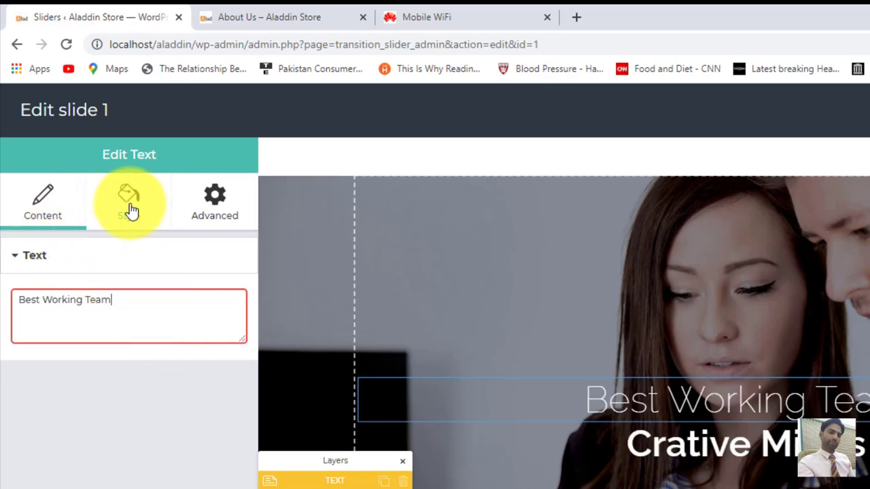
Try left and right horizontal alignment for the "Best Working Team" text, and set it back to center
click(130, 207)
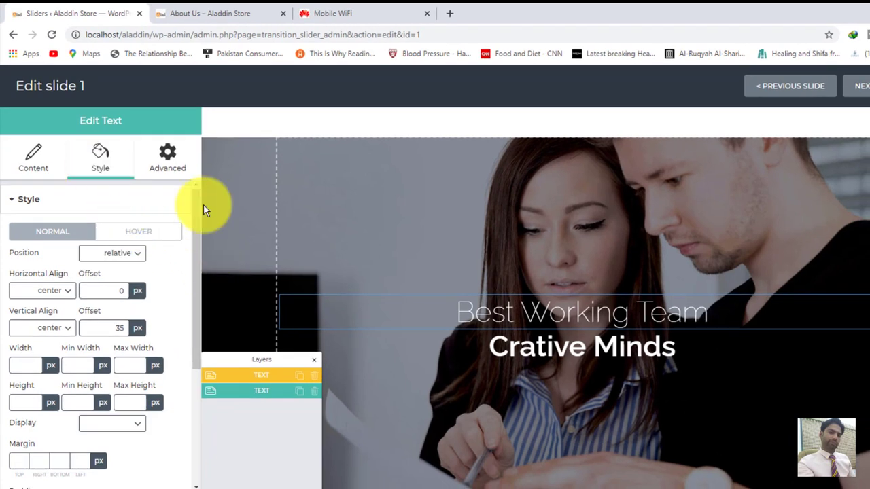
drag(195, 205, 202, 225)
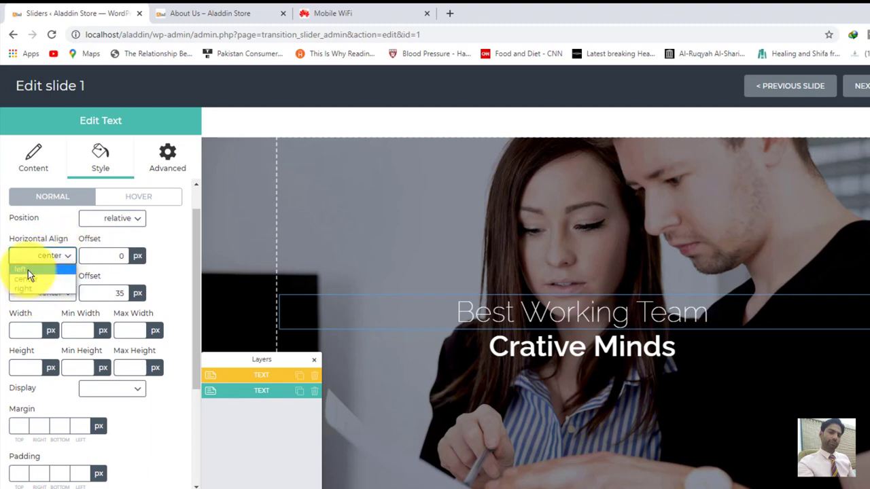
click(26, 272)
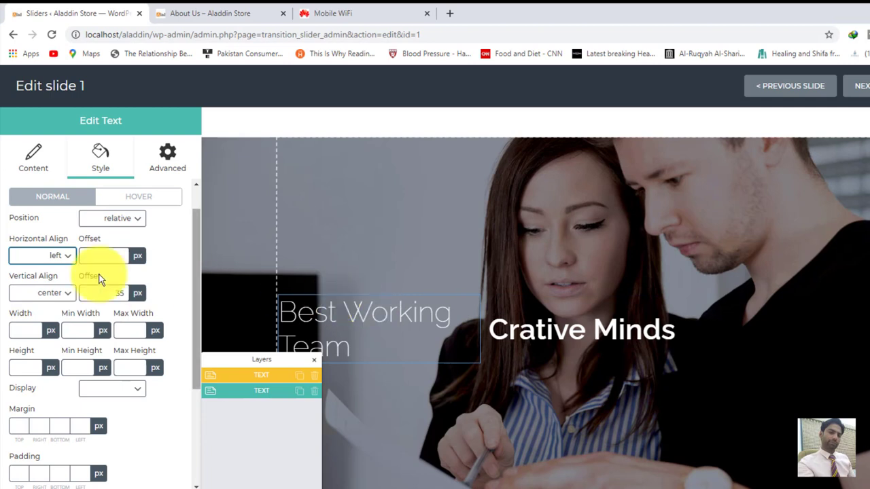
click(58, 258)
click(38, 290)
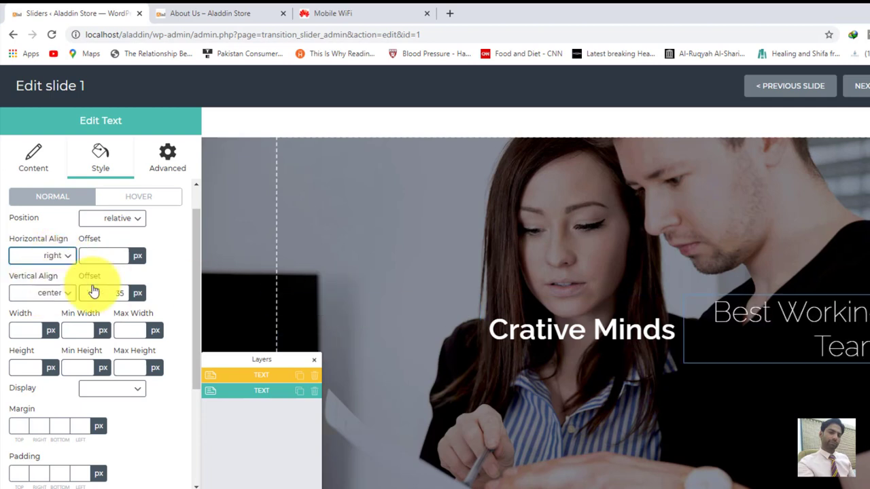
click(51, 260)
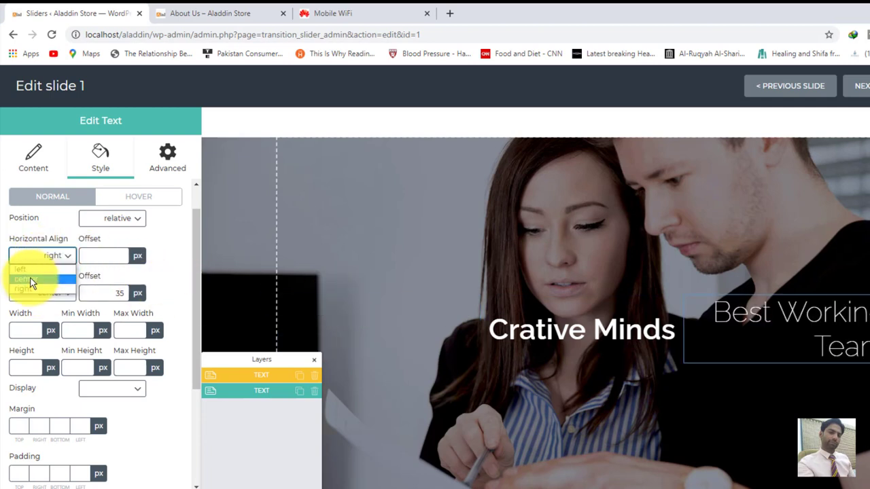
click(29, 281)
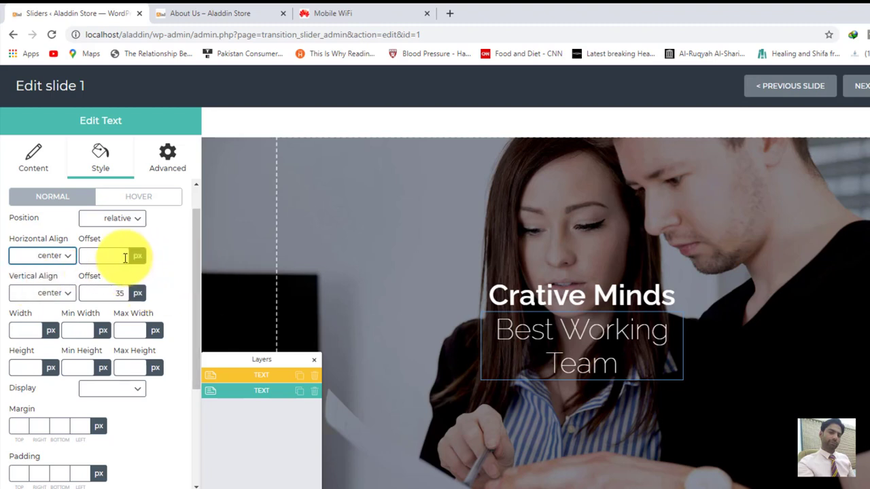
Try top and bottom vertical alignment for the "Best Working Team" text, and set it back to center
click(55, 292)
click(26, 311)
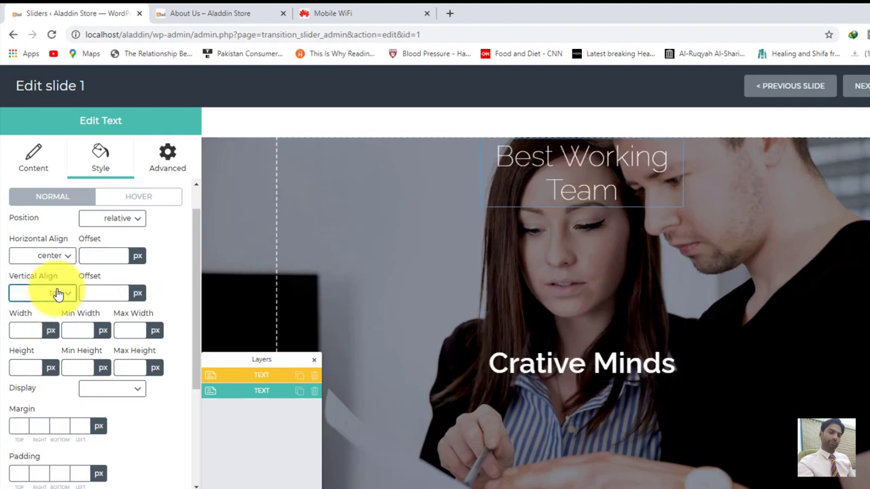
click(55, 293)
click(40, 325)
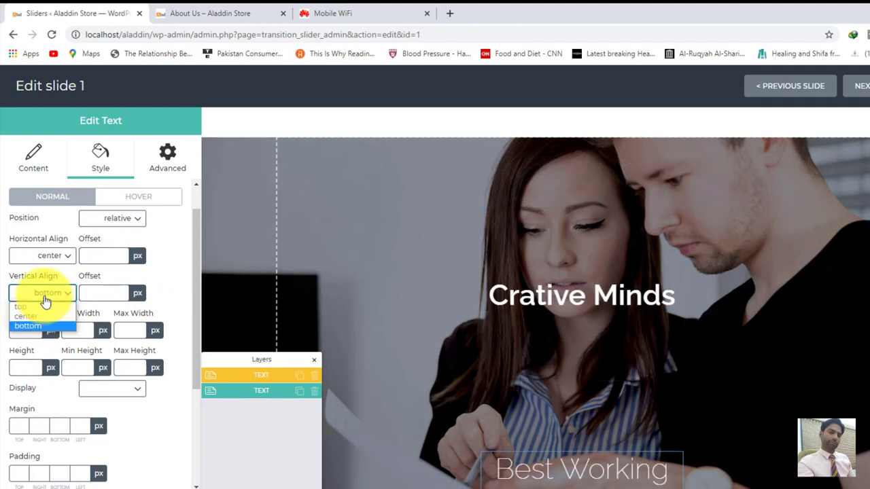
click(31, 319)
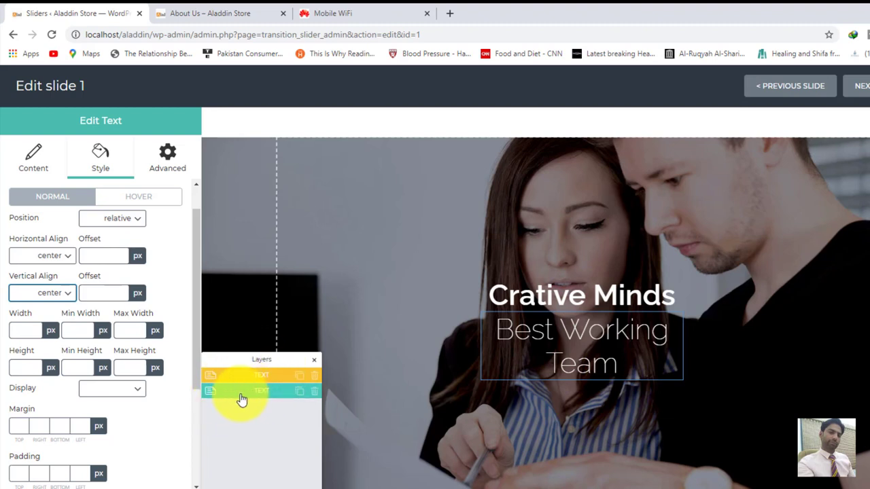
Reorder the two text layers so that "Best Working Team" sits above "Crative Minds"
drag(222, 398, 224, 374)
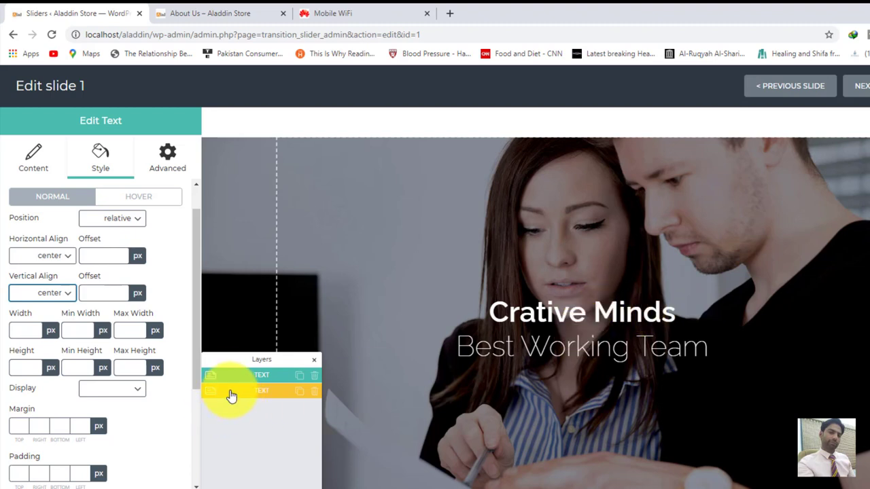
drag(232, 396, 234, 379)
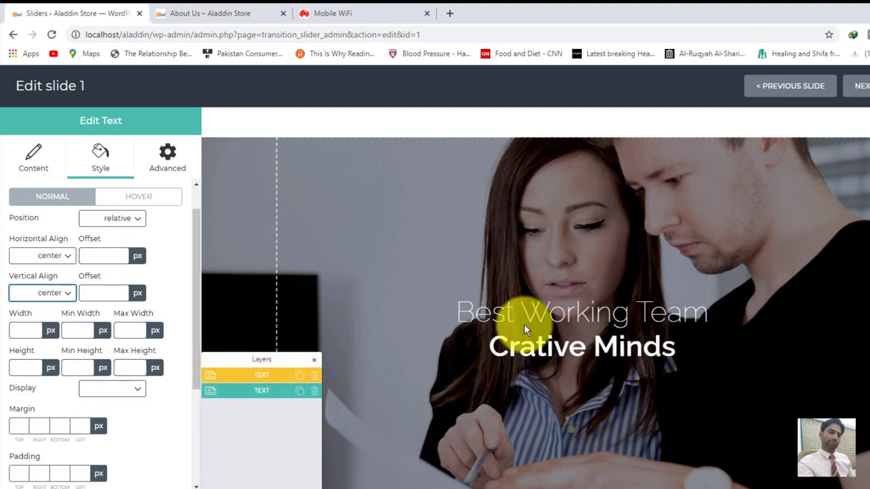
Examine the display, margin, padding, background color and border options in the text's style settings, leaving them unset
scroll(111, 374, down, 2)
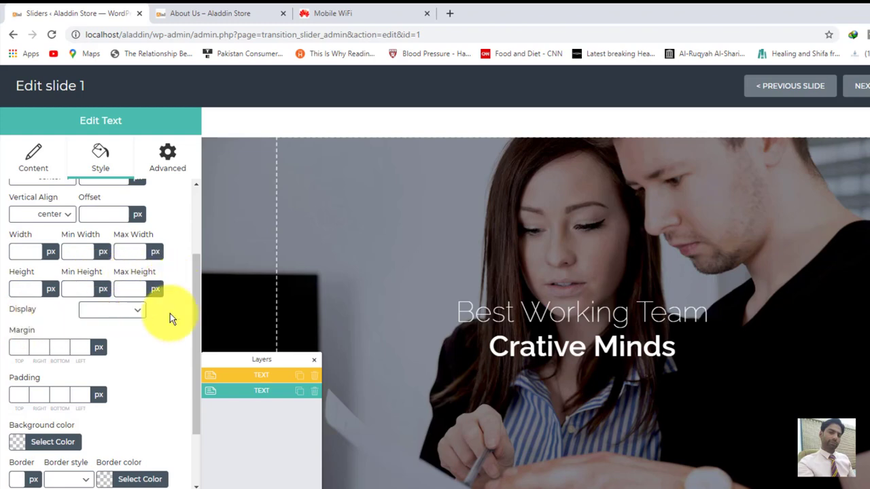
click(102, 311)
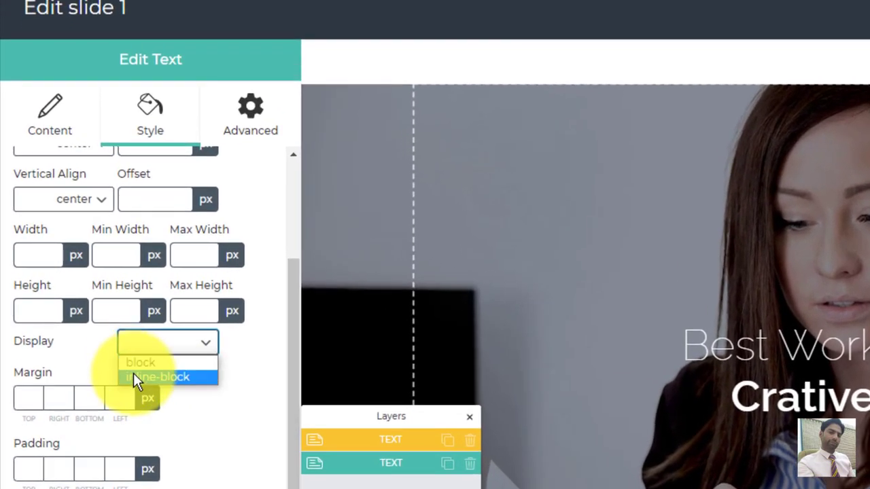
click(275, 350)
drag(296, 315, 303, 377)
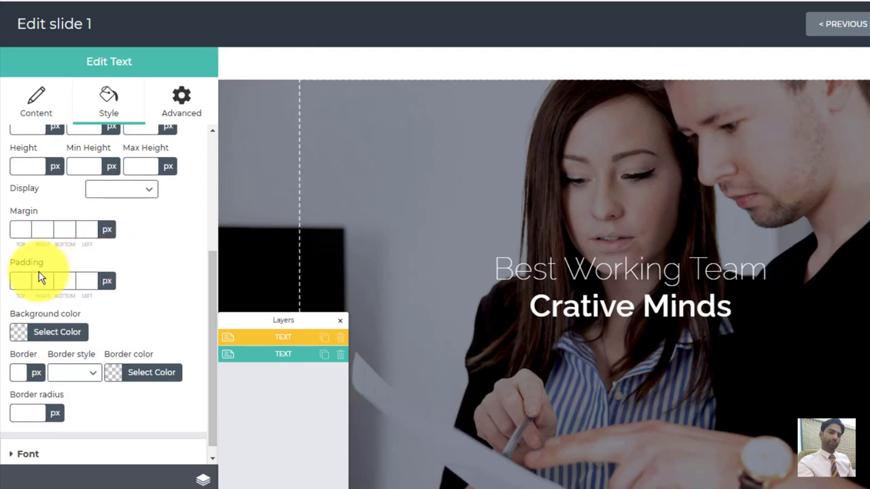
scroll(213, 292, down, 1)
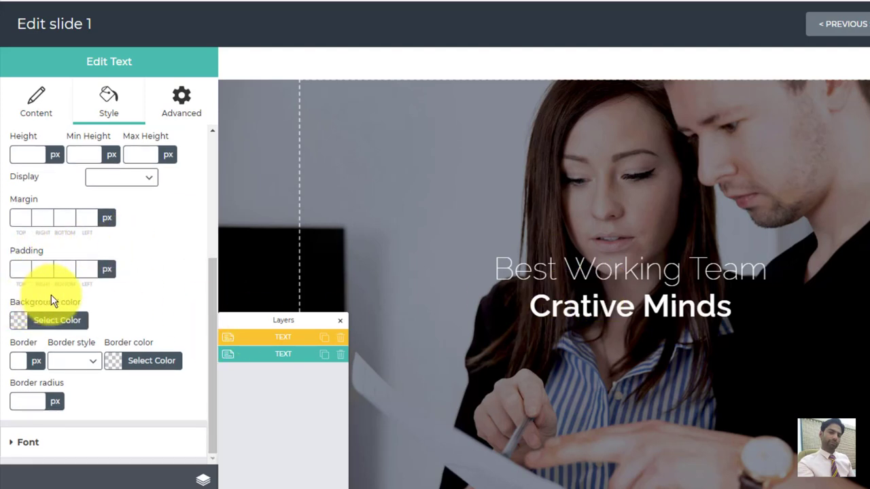
click(63, 330)
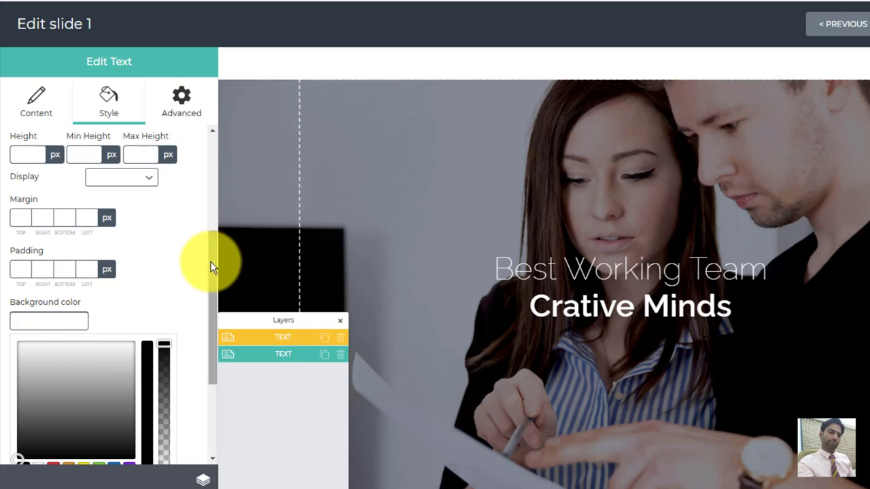
scroll(214, 264, down, 1)
scroll(219, 320, down, 1)
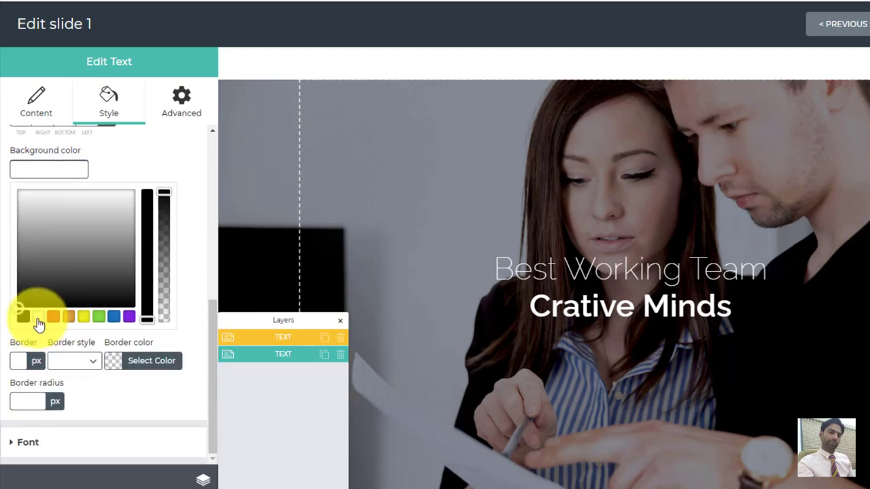
click(188, 161)
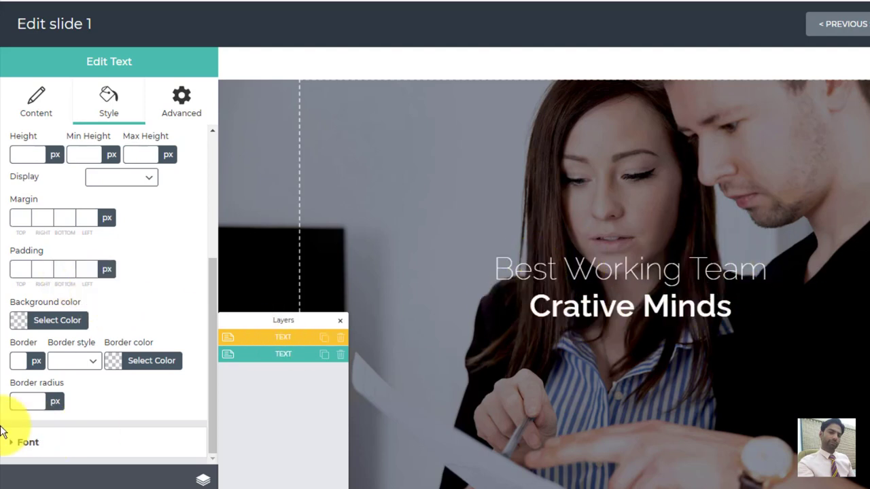
Try the red font color #dd3333 on the "Best Working Team" text, and set it back to white
click(33, 445)
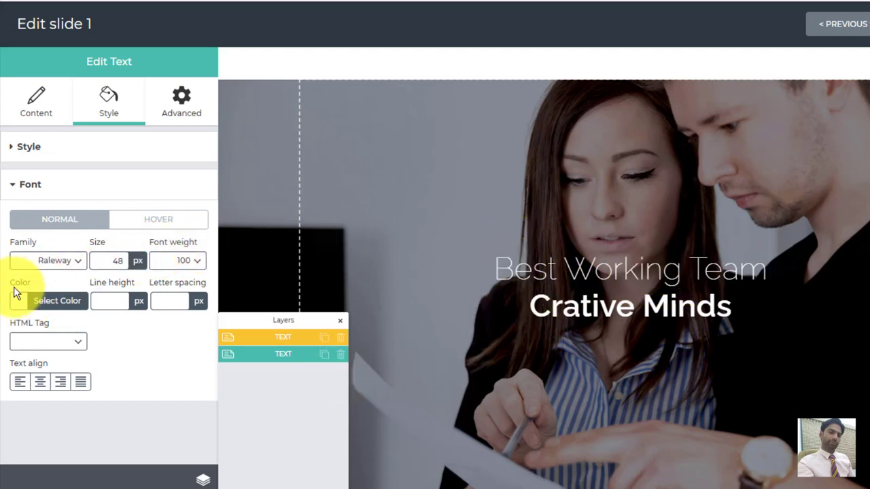
click(29, 304)
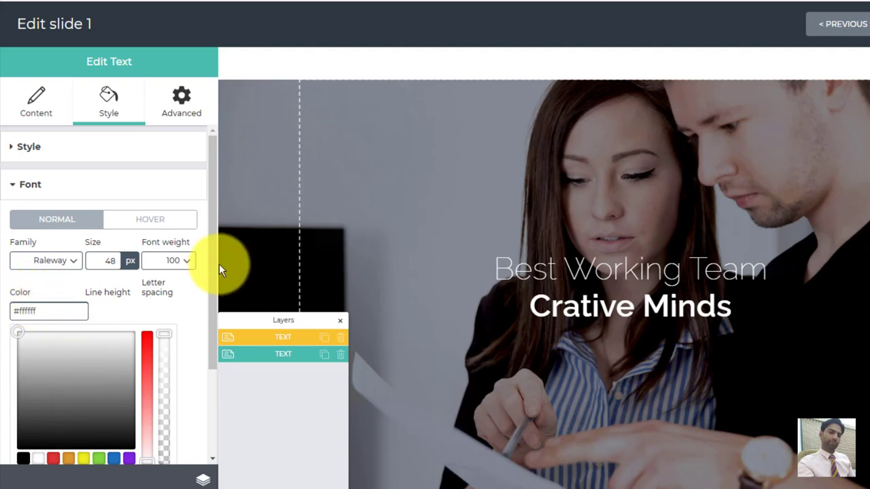
mouse_move(214, 263)
mouse_down()
mouse_move(216, 292)
mouse_move(215, 263)
mouse_up()
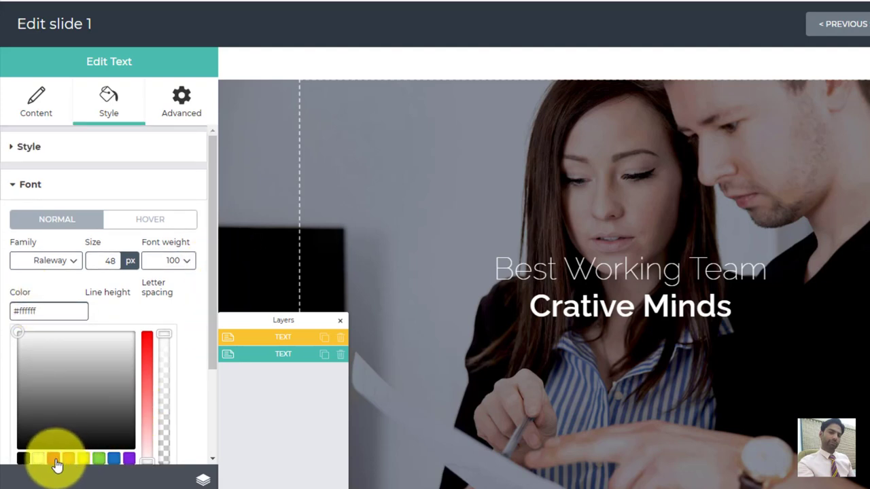
click(55, 460)
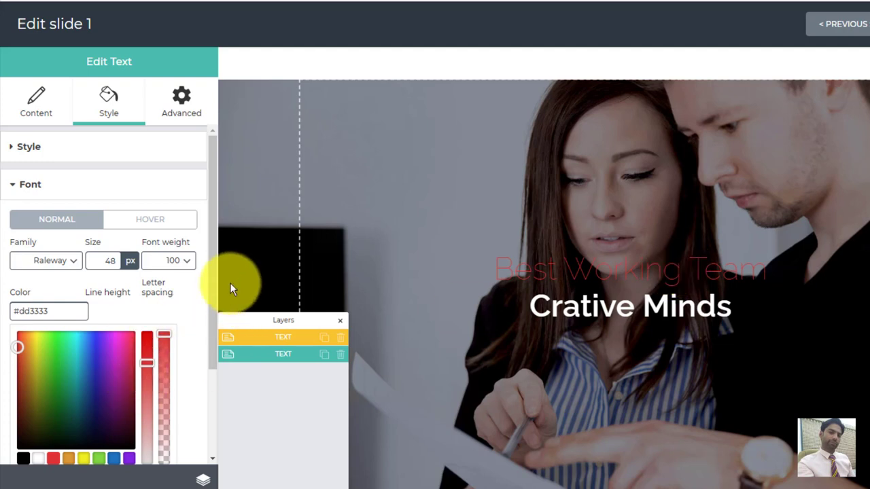
drag(217, 297, 219, 341)
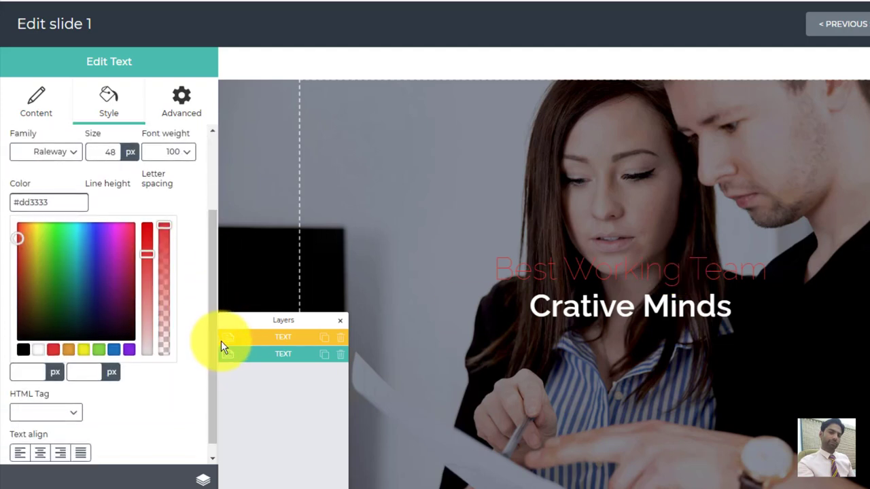
click(39, 351)
click(195, 199)
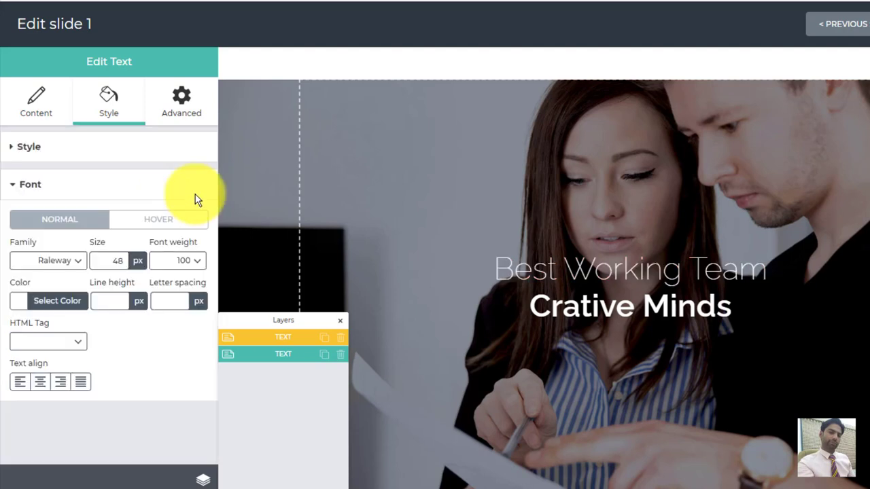
Look at the font families and the size setting offered for the "Best Working Team" text without changing them
click(59, 260)
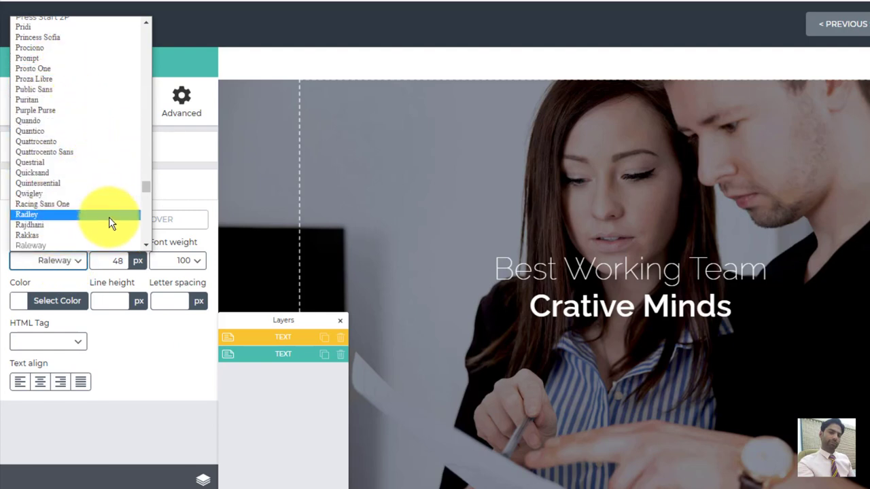
click(154, 370)
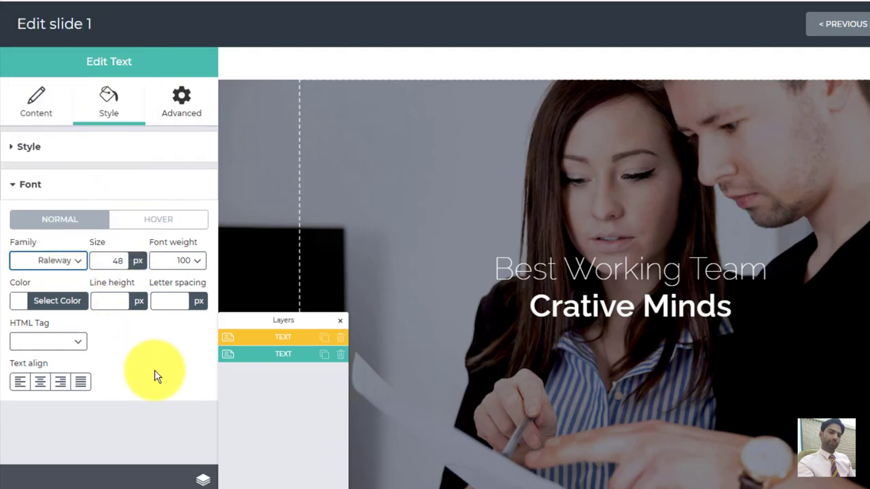
click(123, 265)
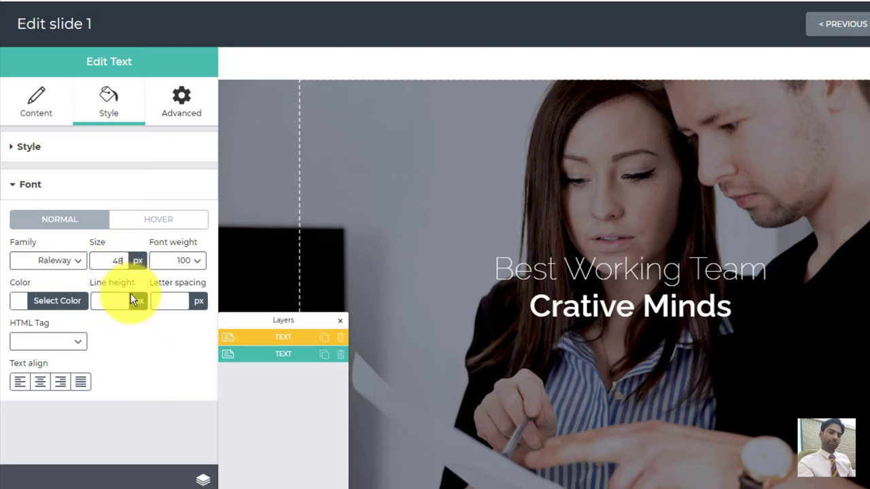
Try left, right and justified text alignment for "Best Working Team", and set it to centered
click(19, 384)
click(41, 384)
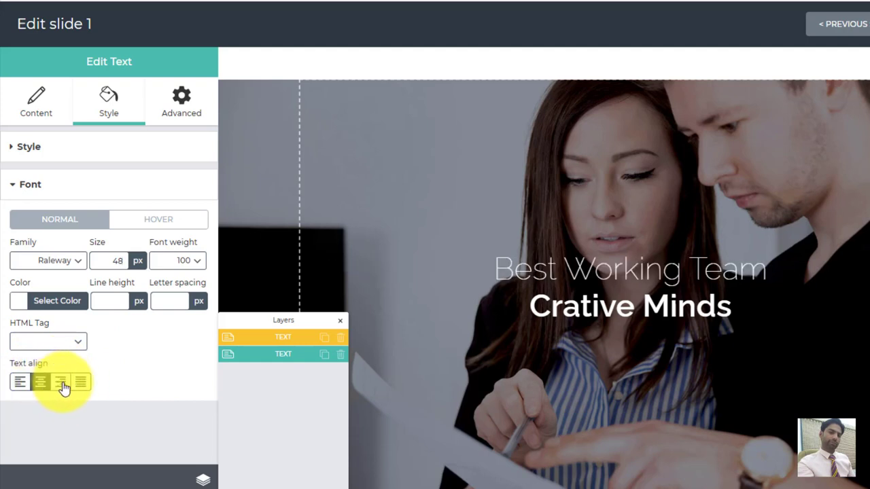
click(61, 384)
click(81, 384)
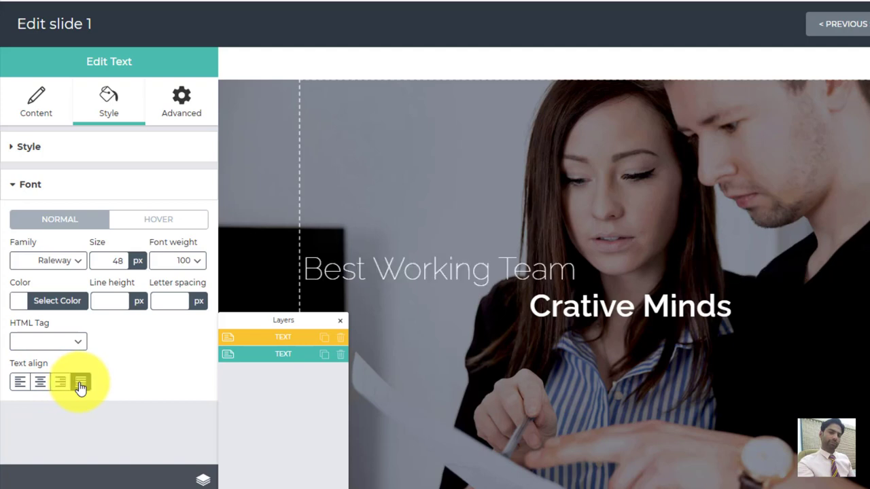
click(41, 384)
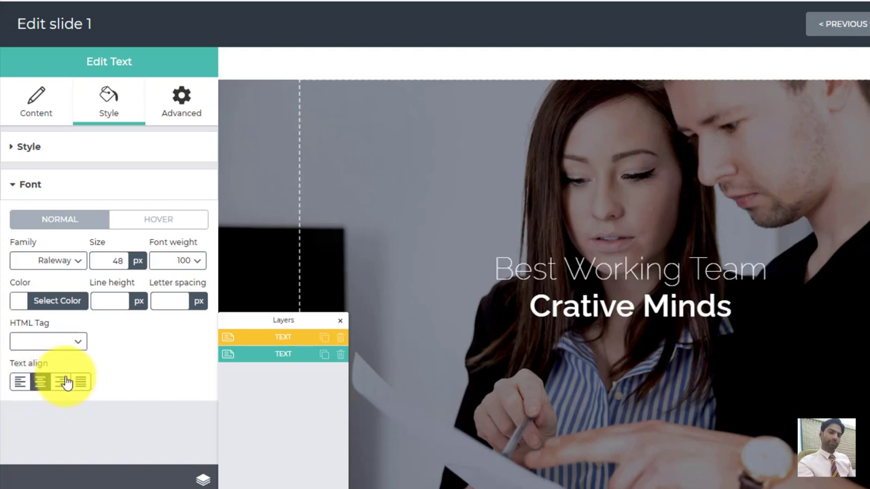
Try the typing animation type on the "Best Working Team" text, and set it back to animating
click(182, 99)
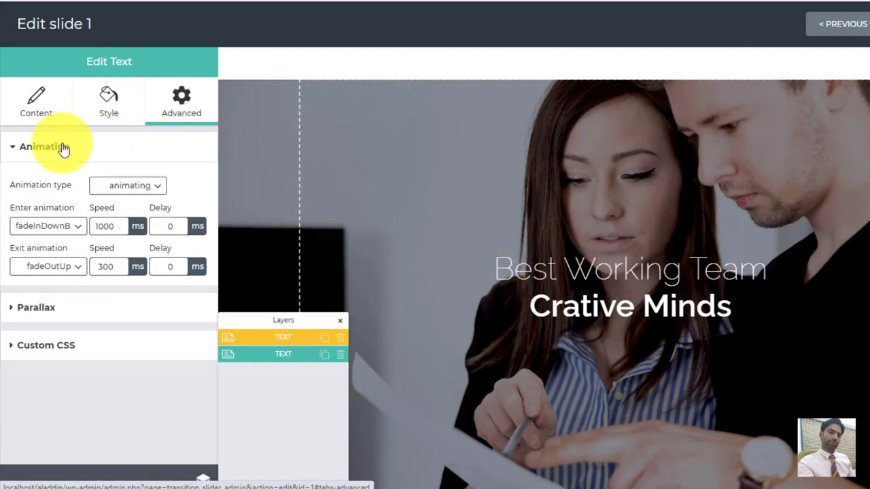
click(150, 193)
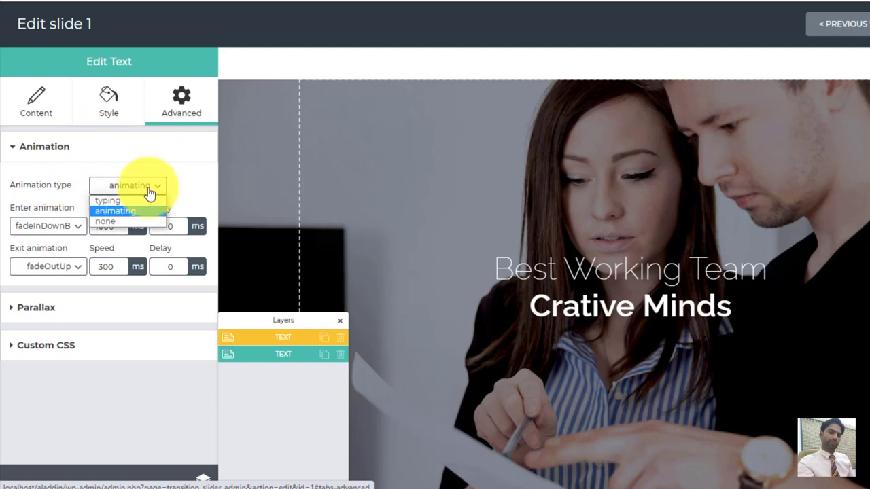
click(109, 201)
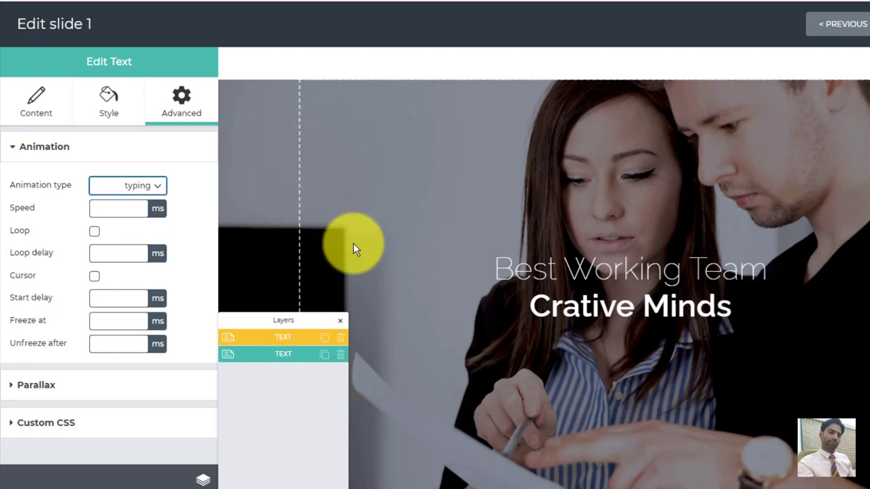
click(134, 187)
click(116, 211)
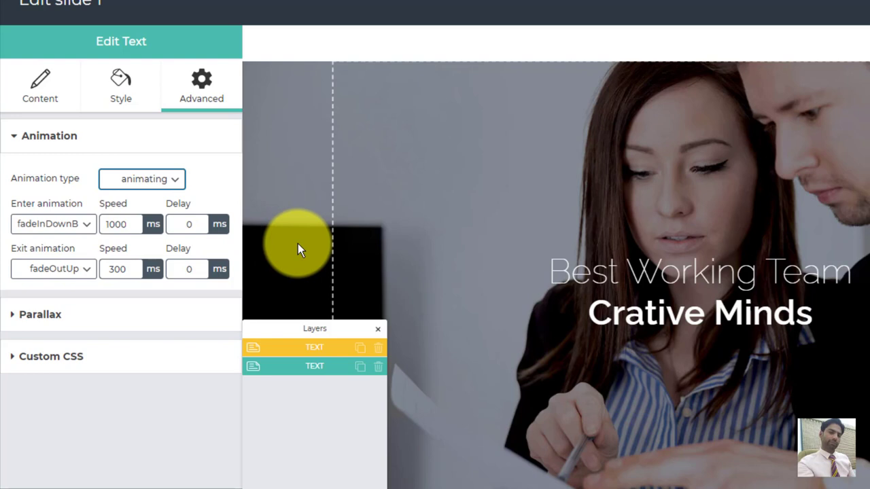
click(30, 211)
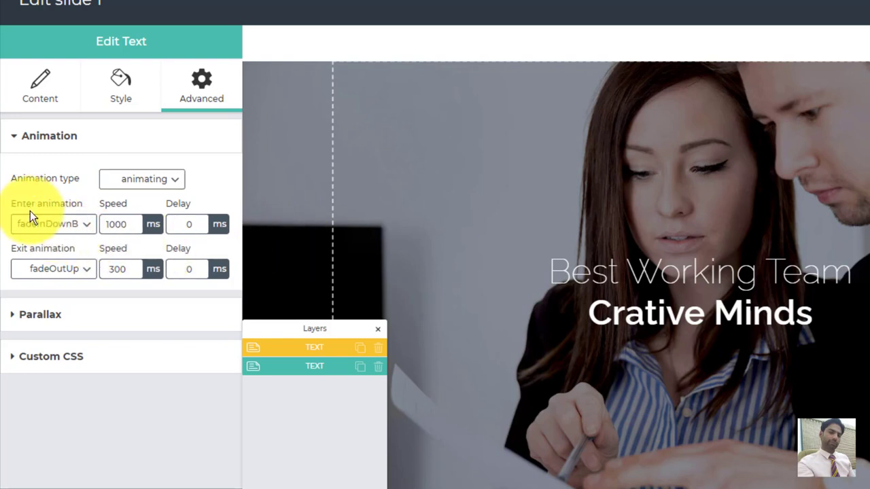
Set the enter animation of the "Best Working Team" text to fadeInLeftBig
click(87, 229)
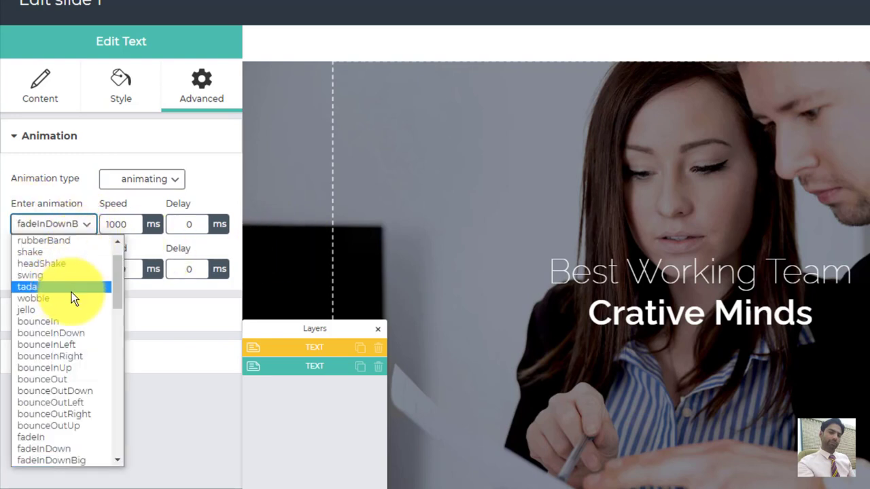
drag(117, 281, 122, 241)
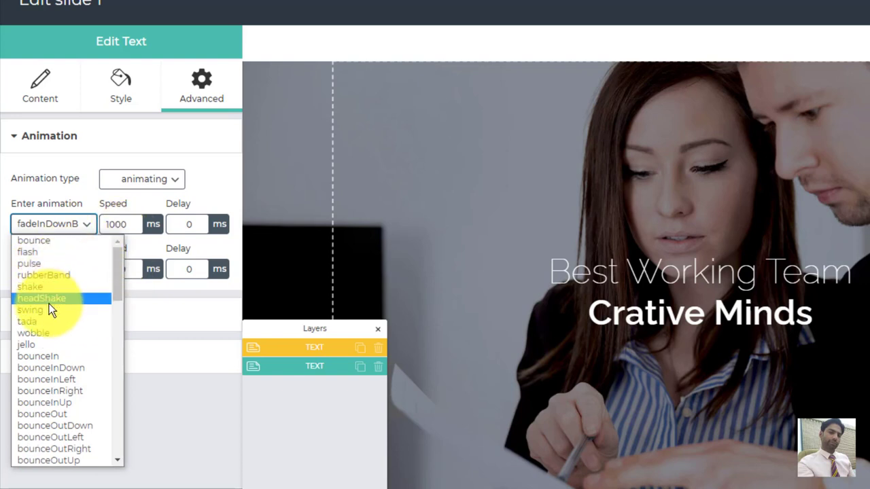
drag(117, 268, 118, 318)
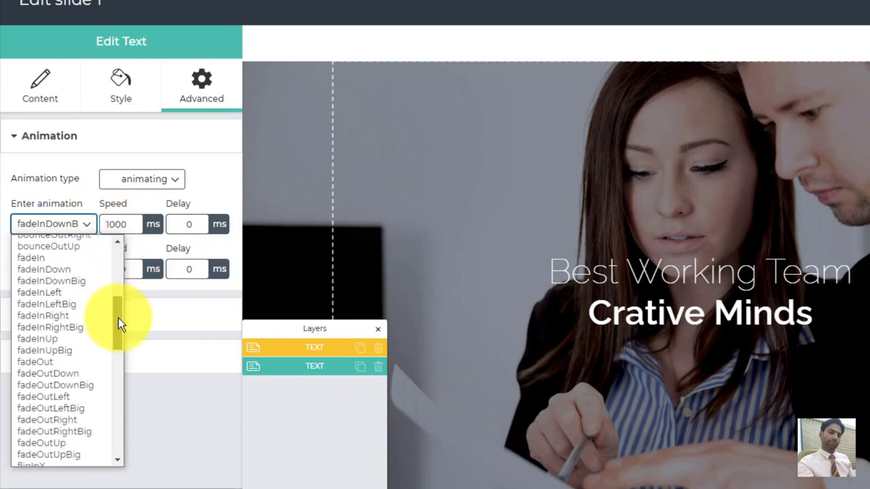
click(92, 200)
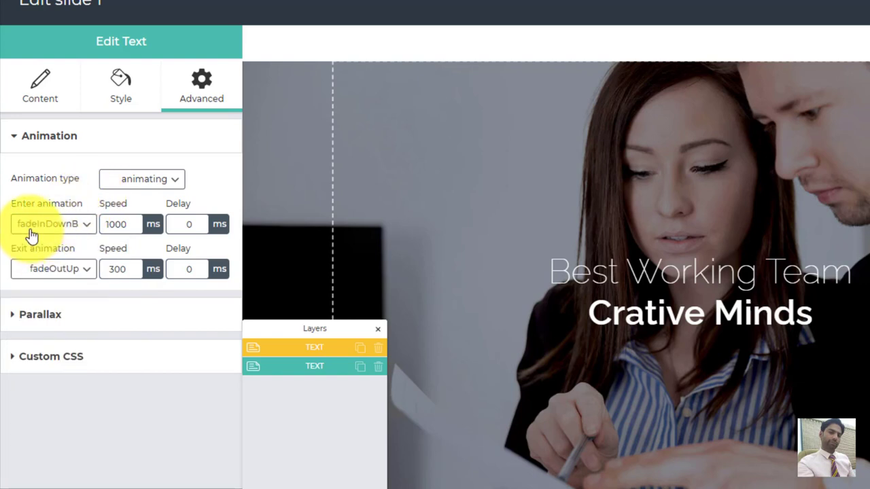
click(86, 227)
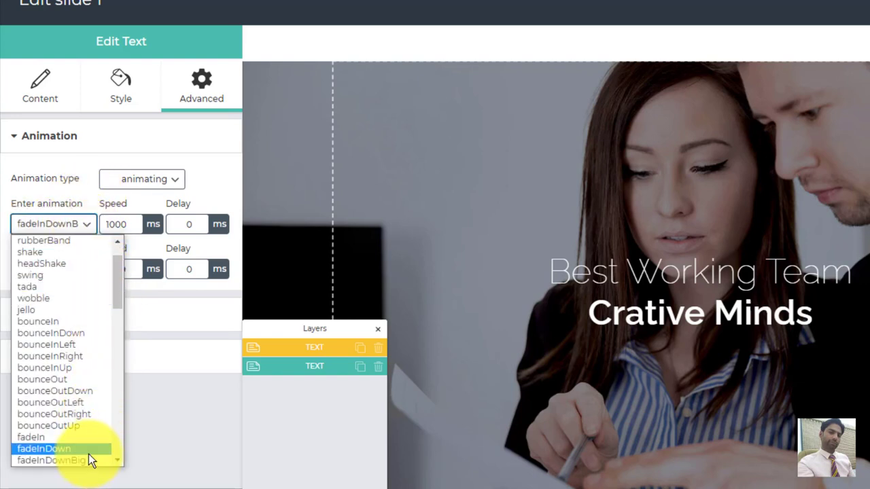
drag(117, 278, 127, 316)
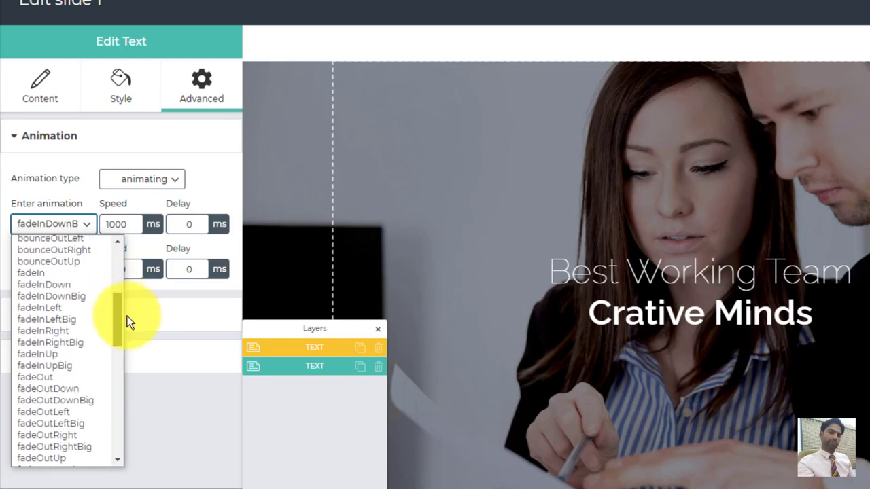
click(65, 321)
Set the exit animation of the "Best Working Team" text to fadeOutLeftBig
click(83, 272)
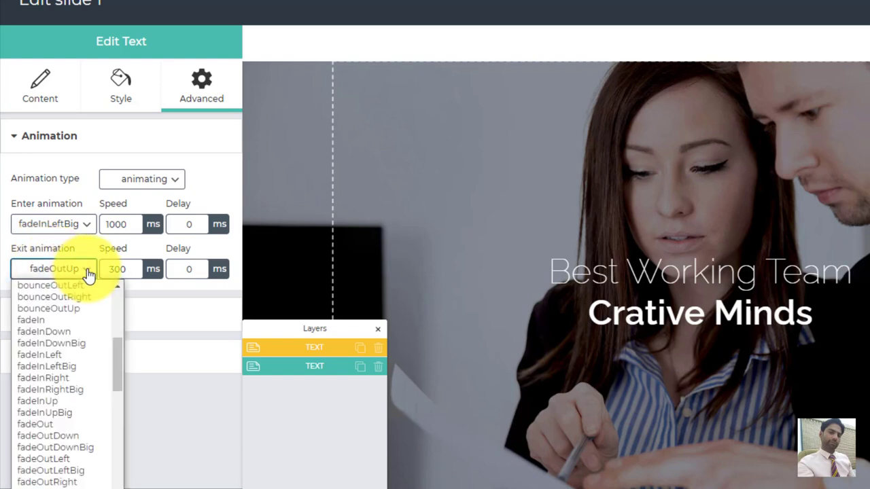
drag(117, 362, 42, 361)
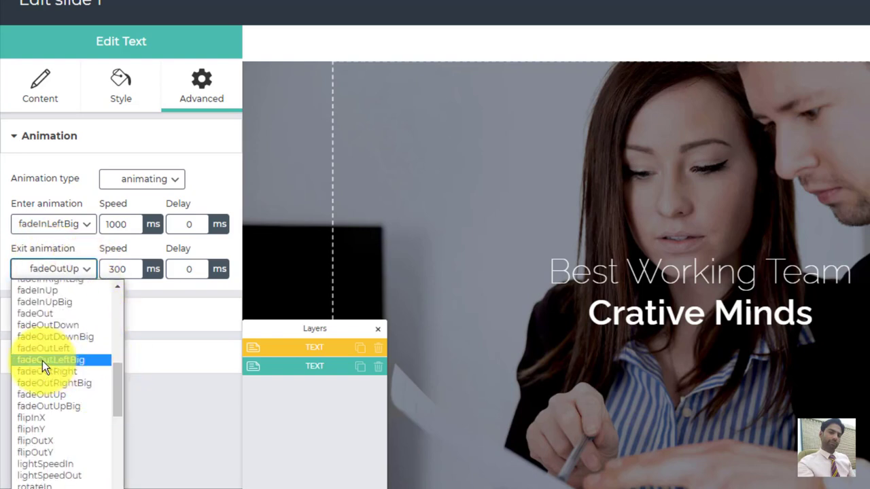
click(42, 362)
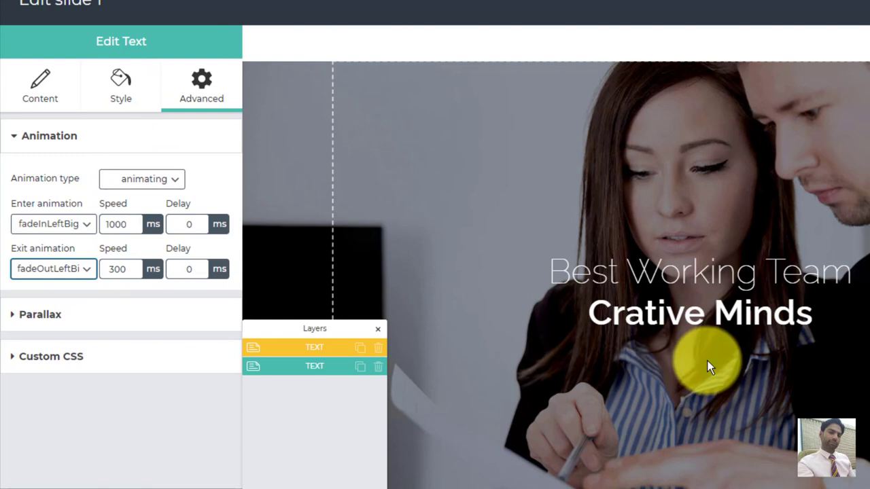
Deselect the text and add a new button layer to slide 1
click(307, 195)
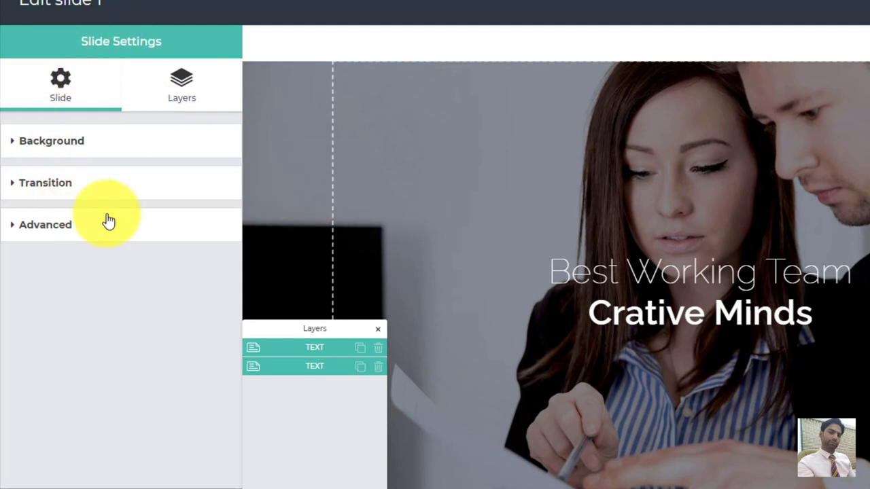
click(184, 87)
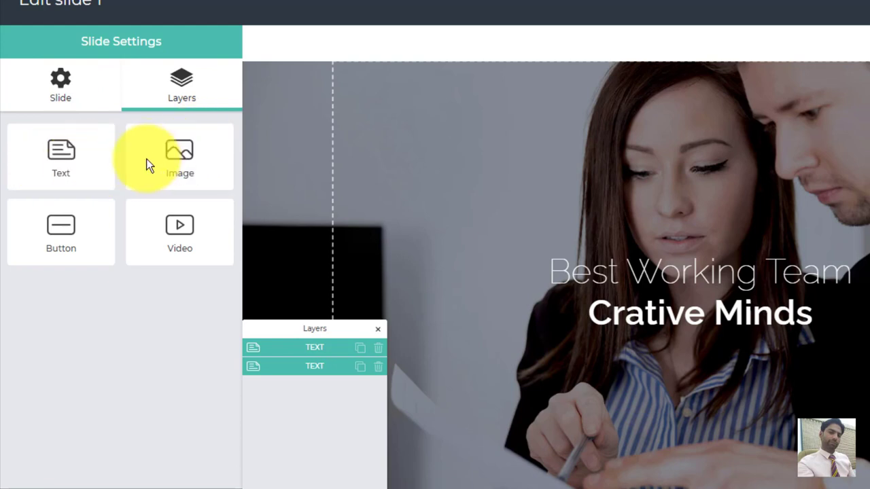
click(67, 232)
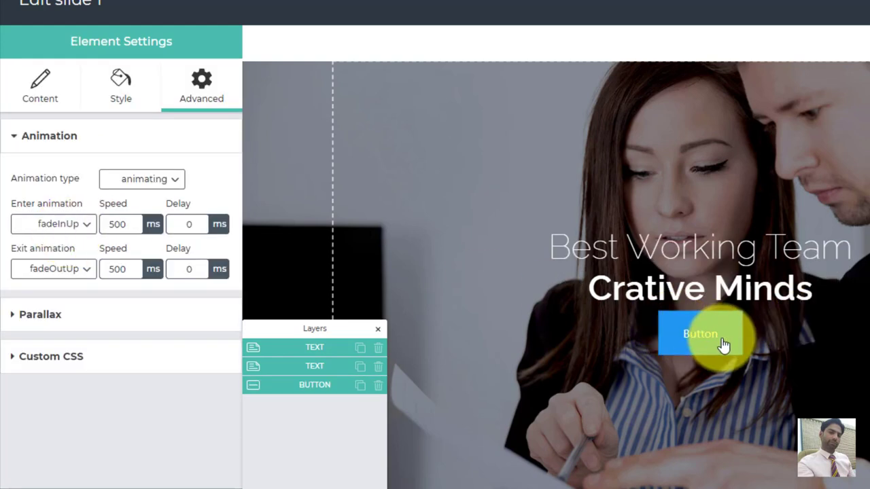
Change the label of the new button on slide 1 to "Read More"
click(685, 333)
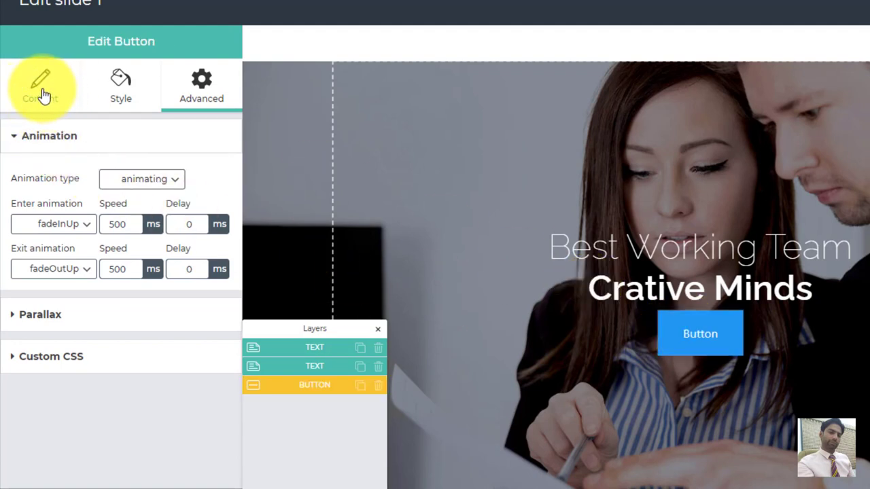
click(43, 95)
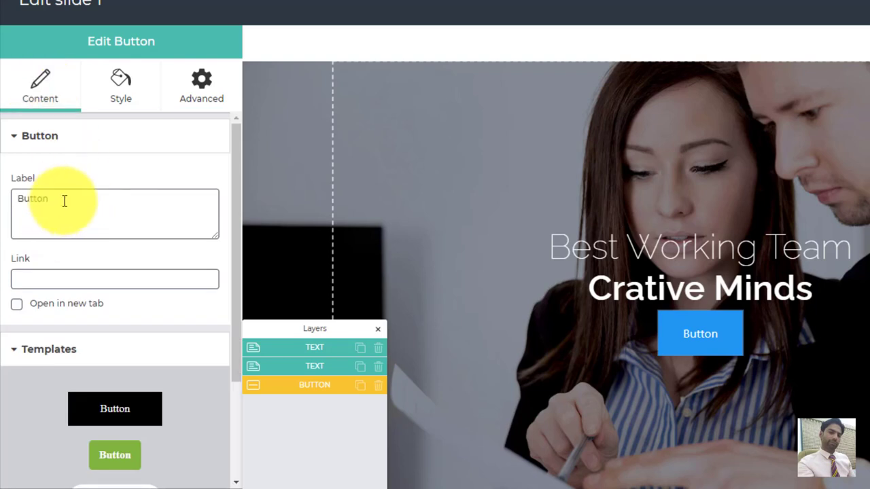
drag(65, 201, 6, 204)
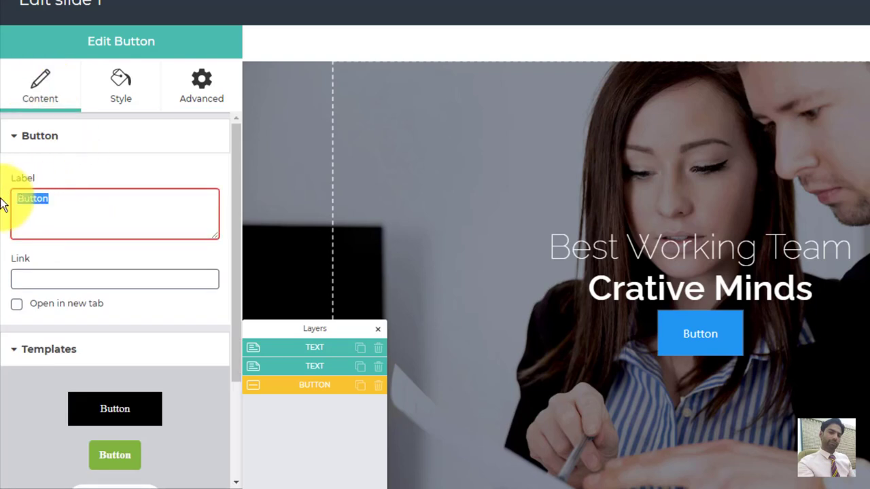
text(RE)
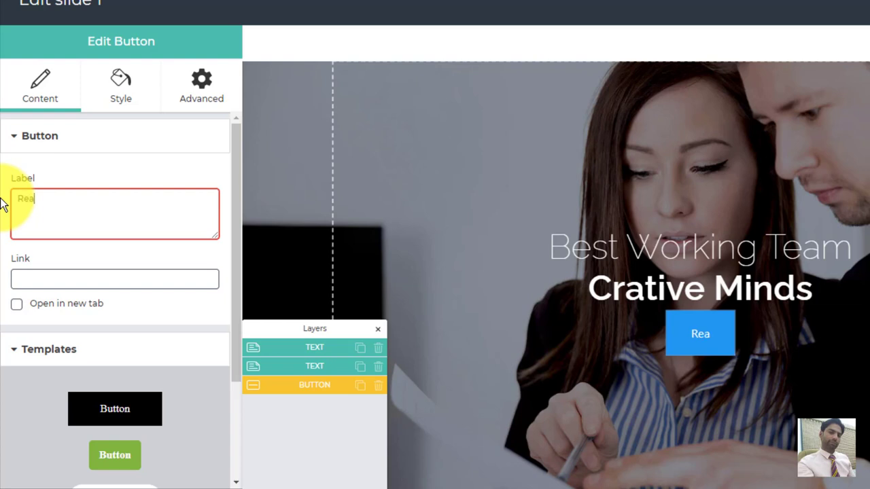
text(ad More)
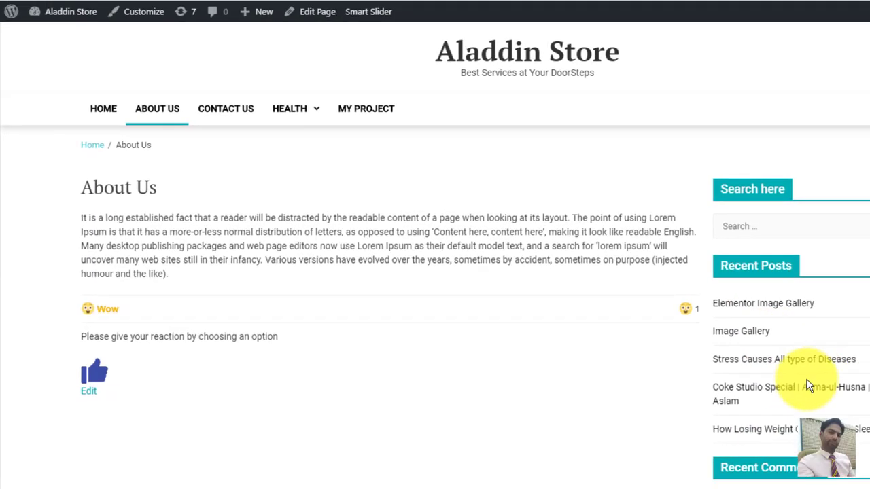
Link the "Read More" button to the site's "How Losing Weight Can Help You Sleep Better?" post and make it open in a new tab
click(628, 413)
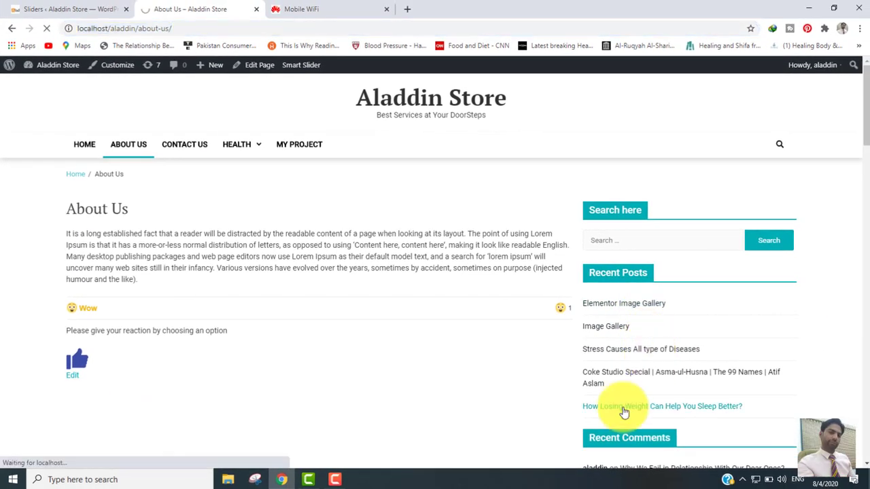
click(30, 9)
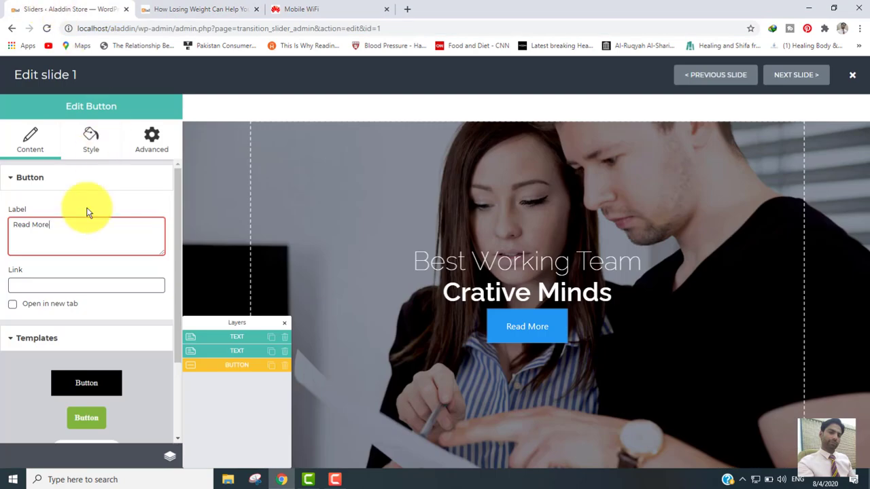
click(51, 290)
key(ctrl+v)
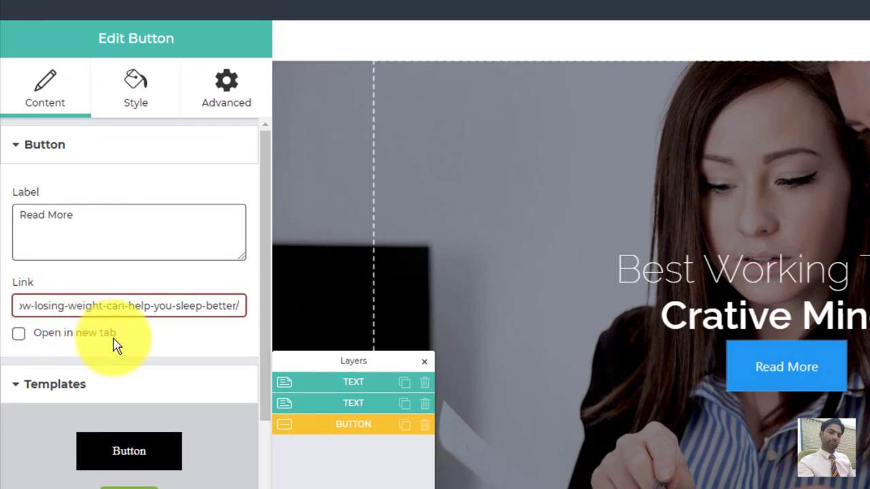
click(19, 333)
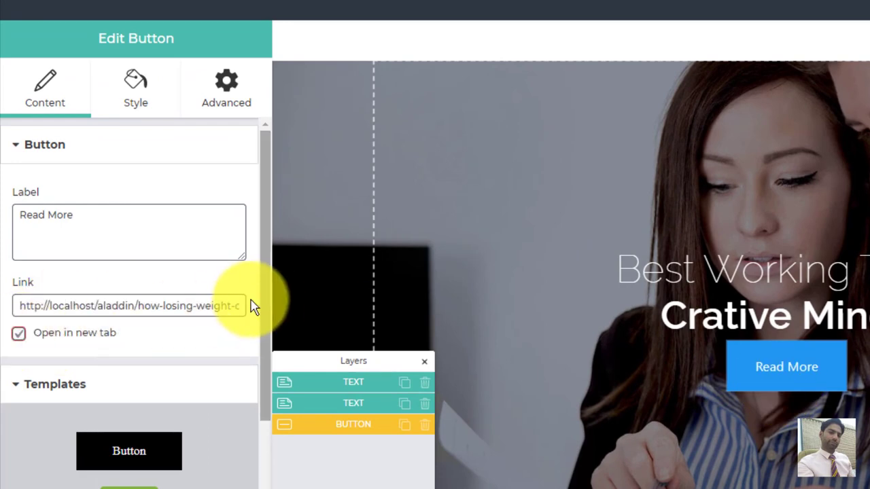
Apply the transparent, white-outlined button template to the "Read More" button
scroll(159, 407, down, 3)
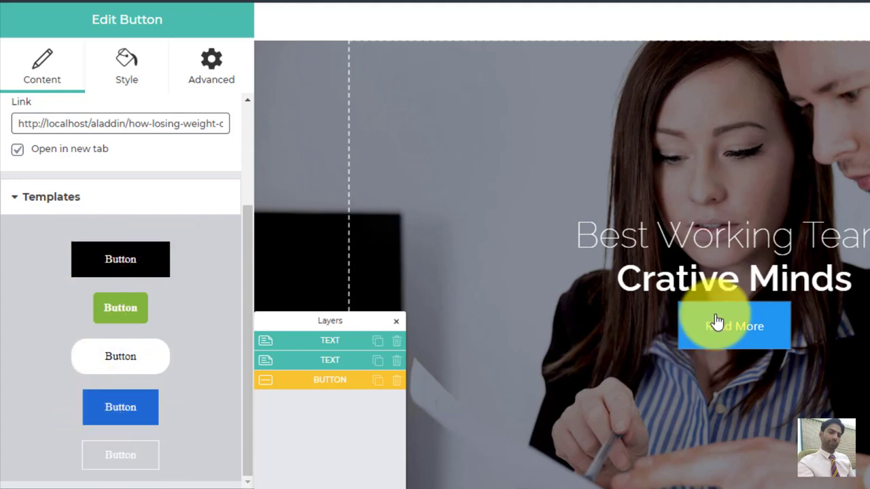
click(110, 460)
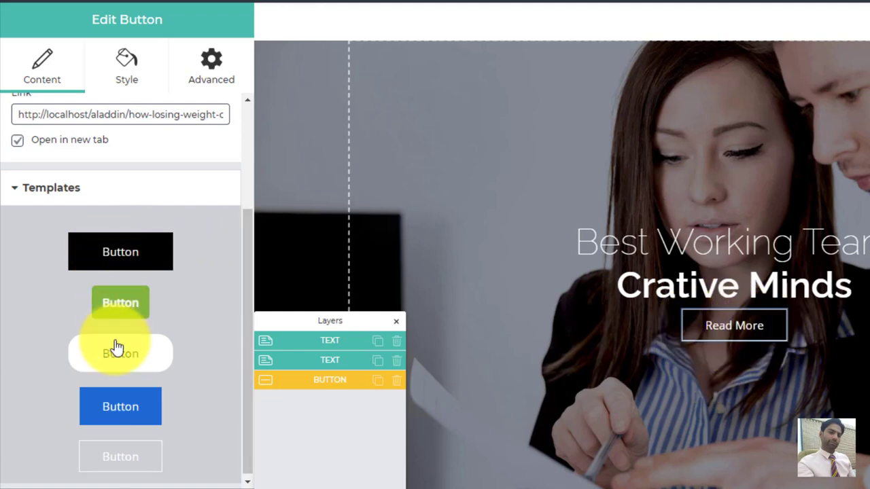
drag(249, 249, 251, 149)
Set the "Read More" button's enter animation to fadeInDownBig and exit animation to fadeOutDownBig, and close the slide 1 editor
click(124, 75)
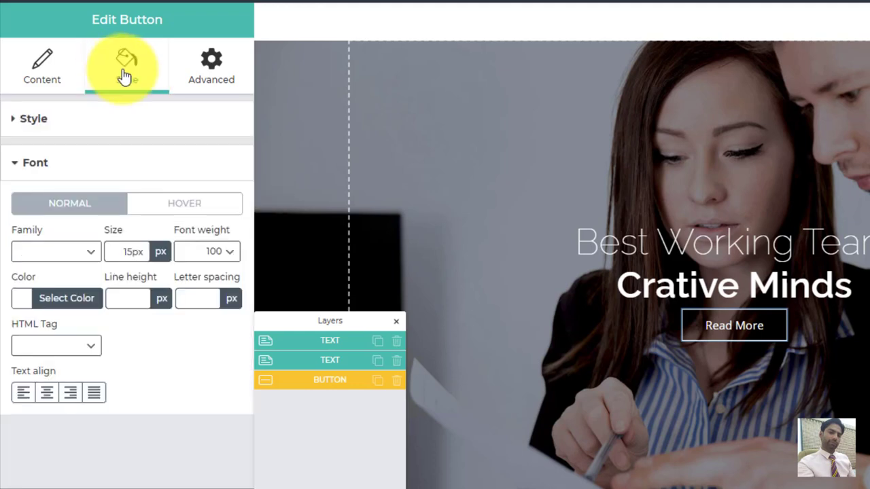
click(211, 76)
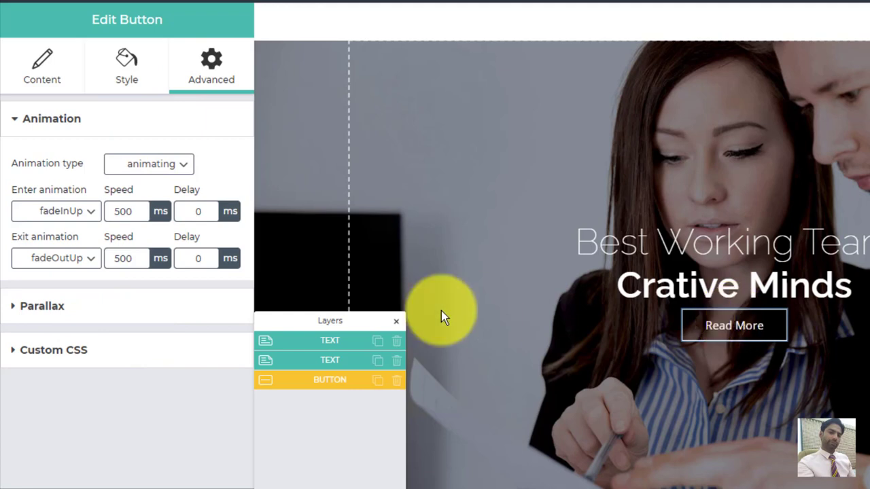
click(70, 213)
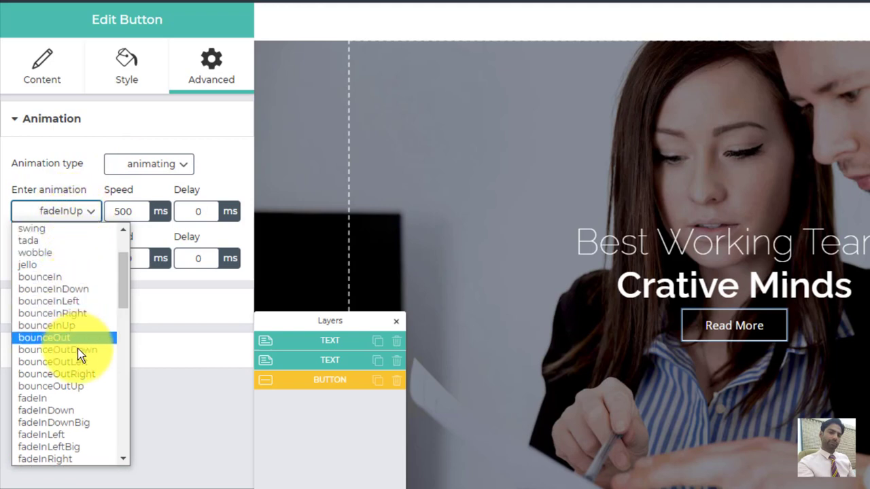
click(74, 423)
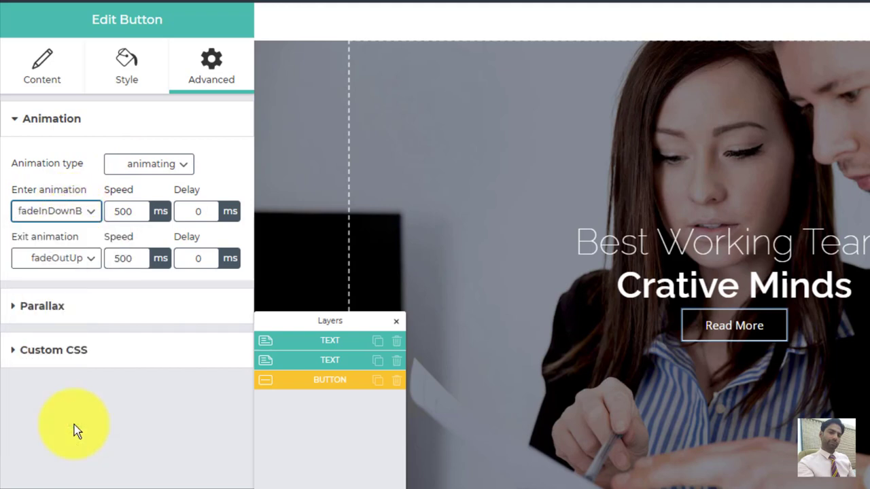
click(67, 268)
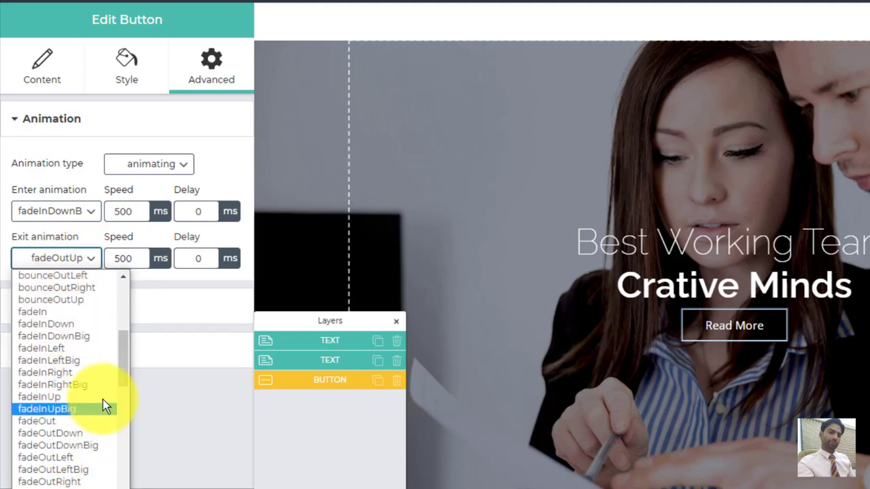
click(85, 445)
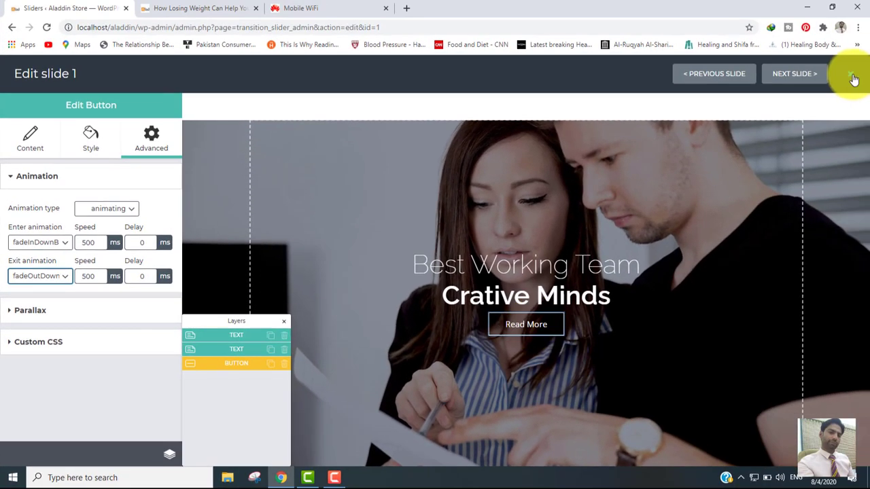
click(850, 75)
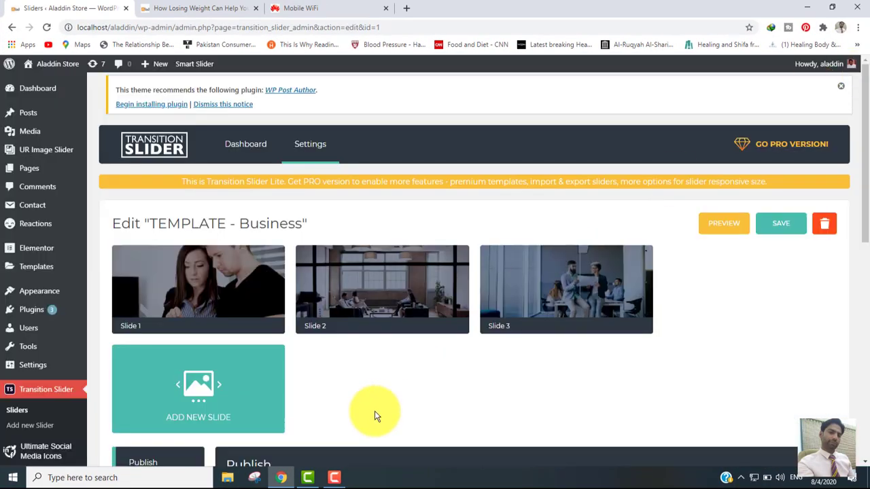
Open slide 2 of the Business template for editing
scroll(335, 275, down, 1)
mouse_move(191, 227)
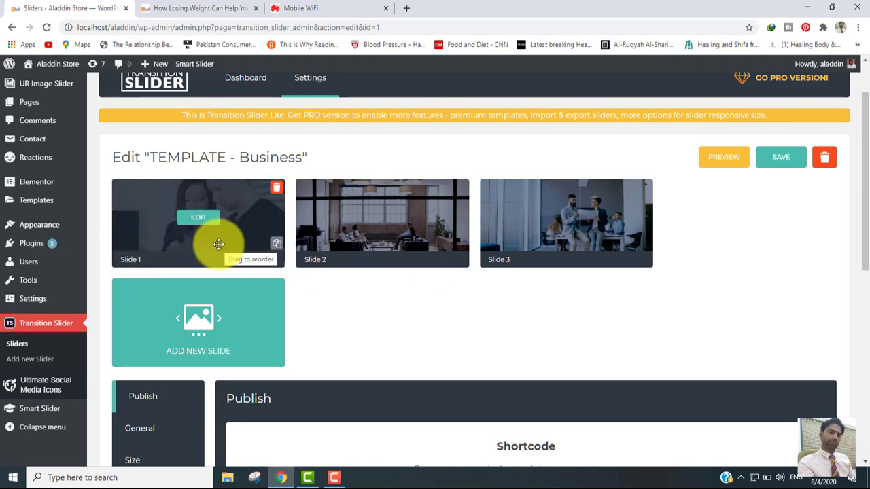
mouse_move(386, 227)
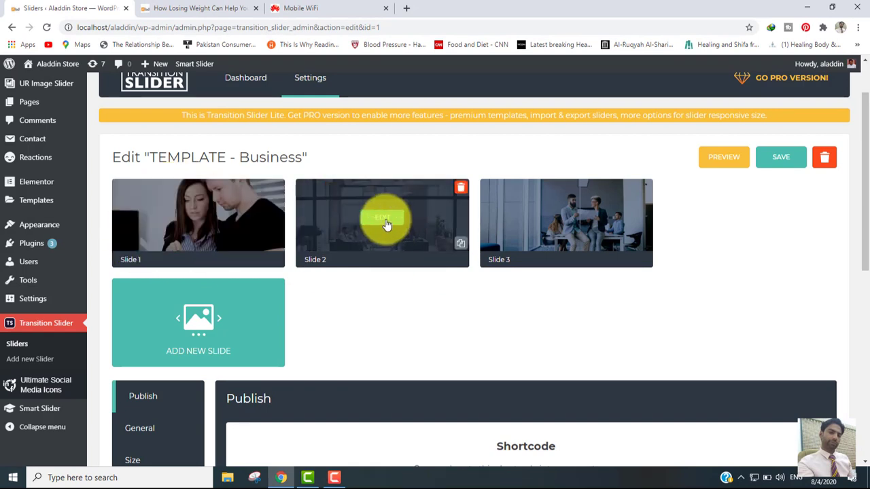
click(383, 219)
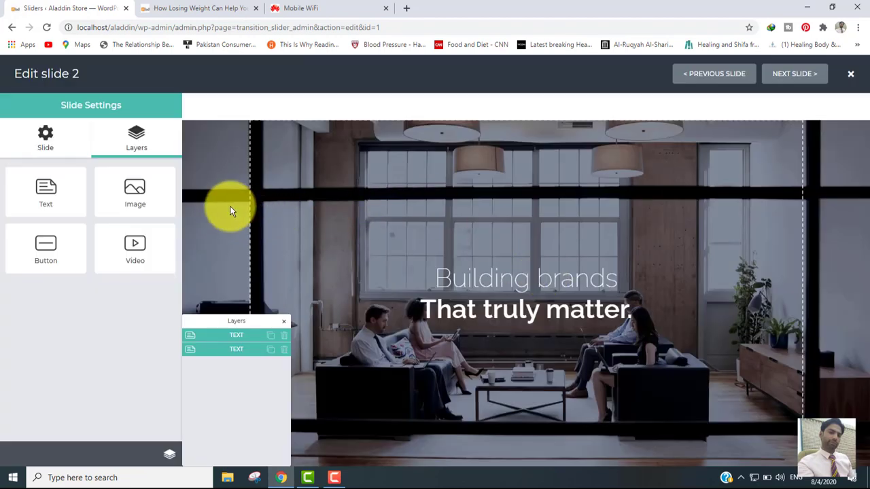
View the media library choices for slide 2's background image, leaving the background as it is
click(43, 143)
click(30, 179)
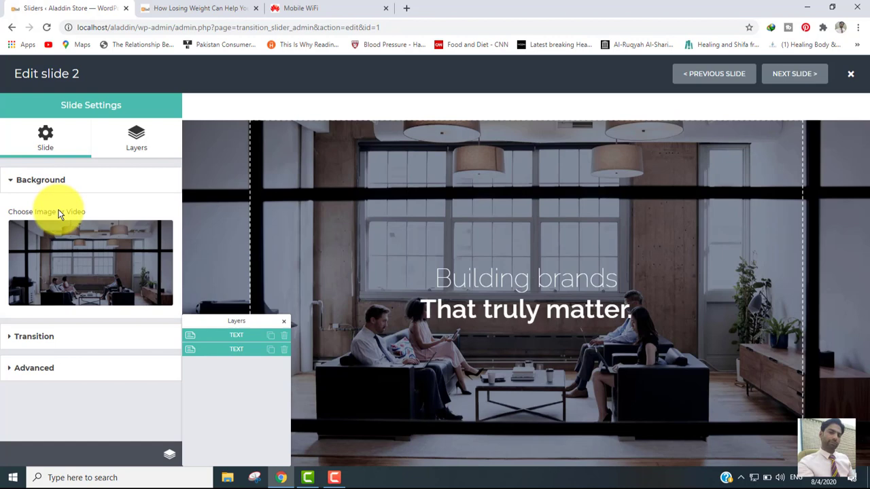
click(82, 265)
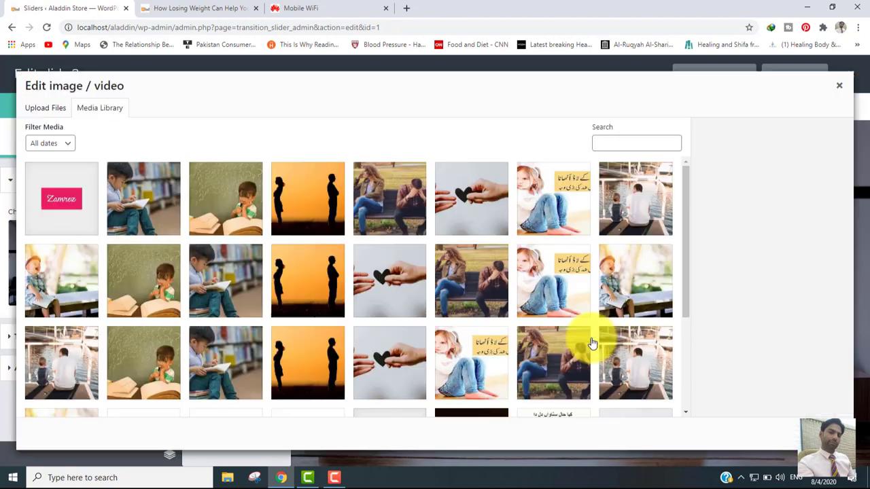
click(839, 89)
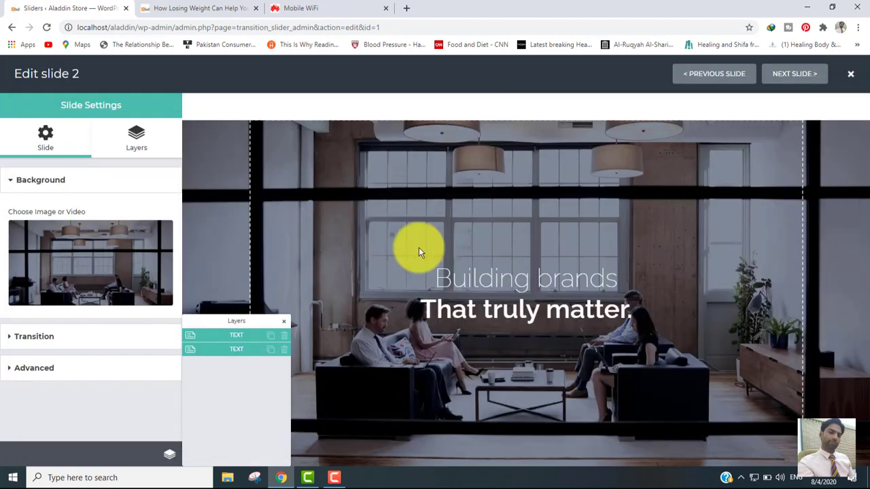
Review the content, style and animation settings of slide 2's "Building brands" and "That truly matter." text layers
click(494, 284)
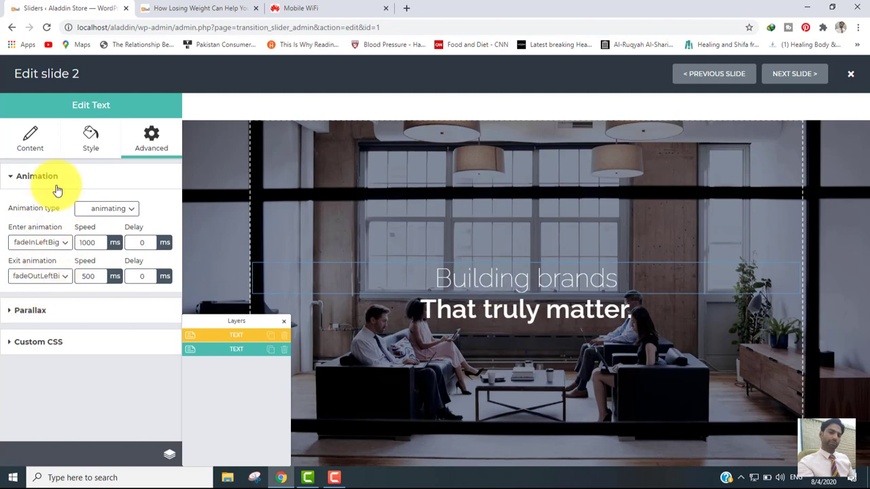
click(31, 144)
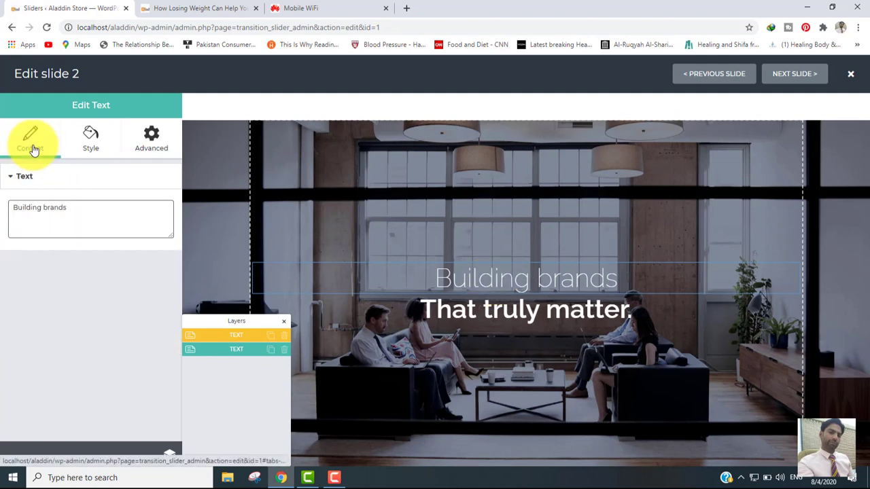
click(90, 143)
click(153, 146)
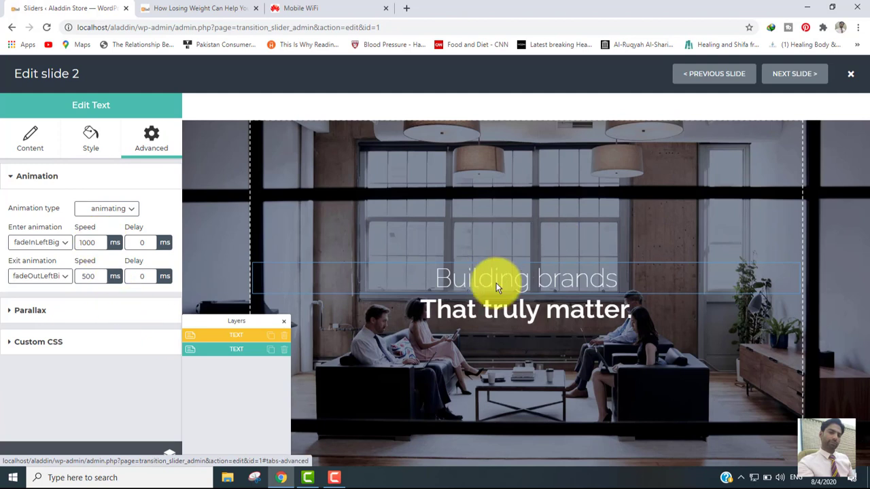
click(468, 312)
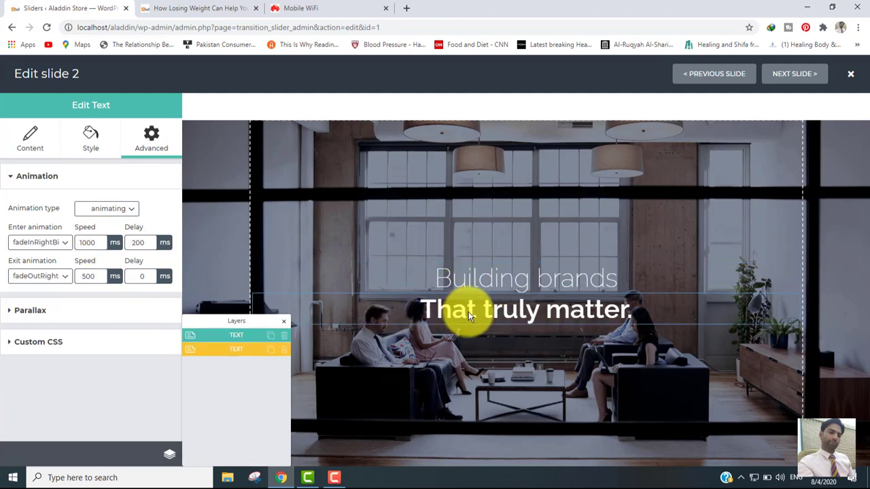
click(219, 244)
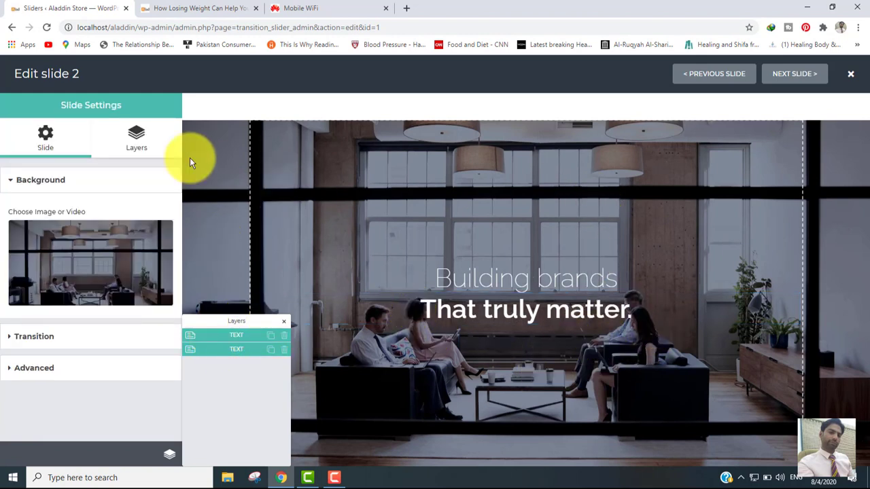
Add an image layer to slide 2 using child-psychology-1.jpg from the media library
click(137, 135)
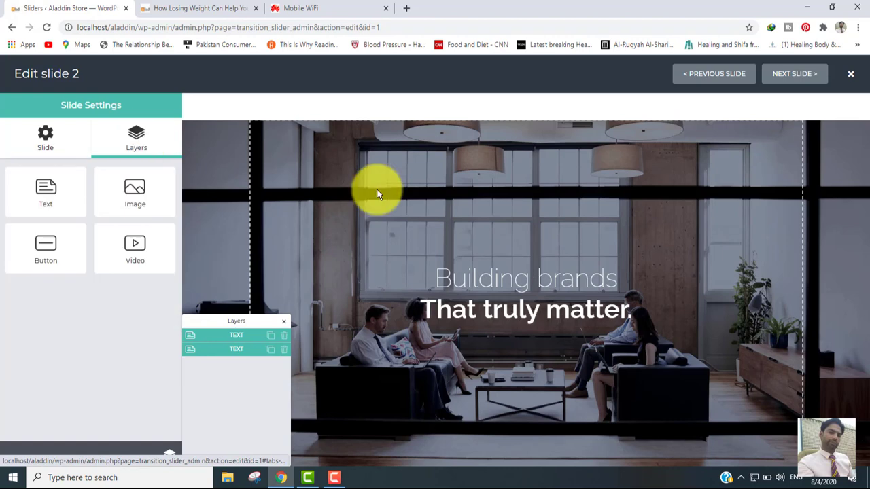
click(133, 194)
click(636, 280)
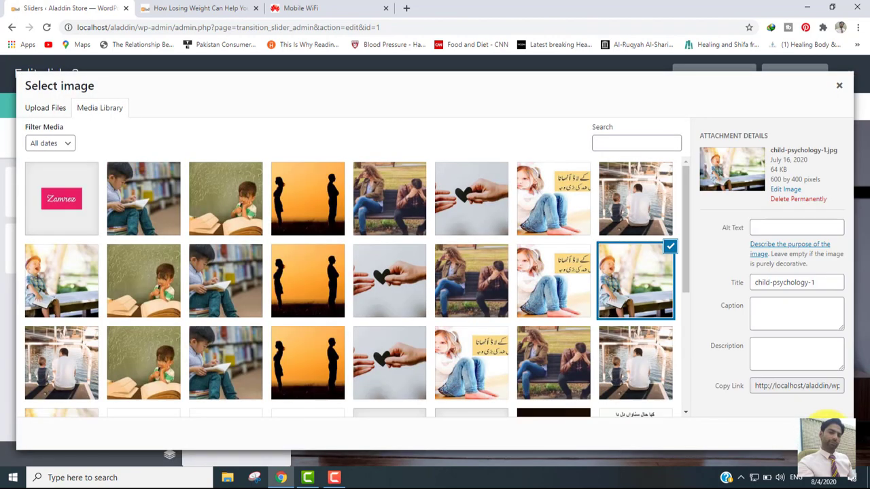
click(827, 434)
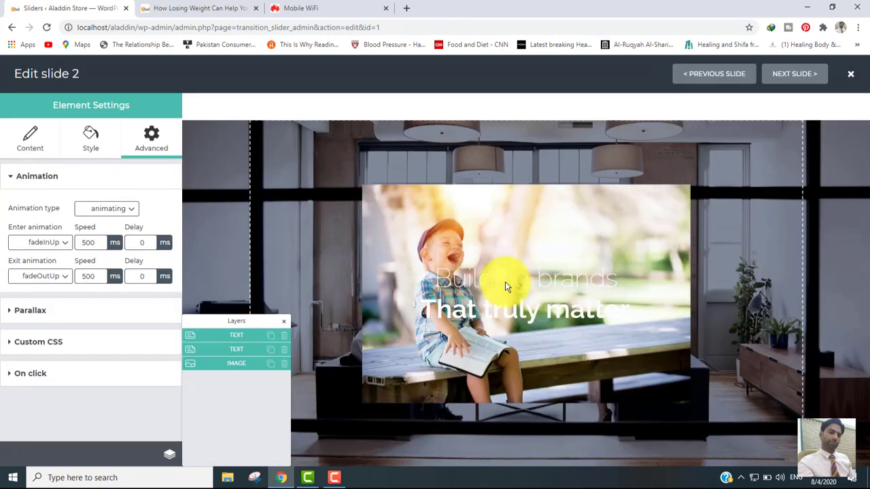
Align the new image layer on slide 2 to the right horizontally and to the top vertically
click(373, 249)
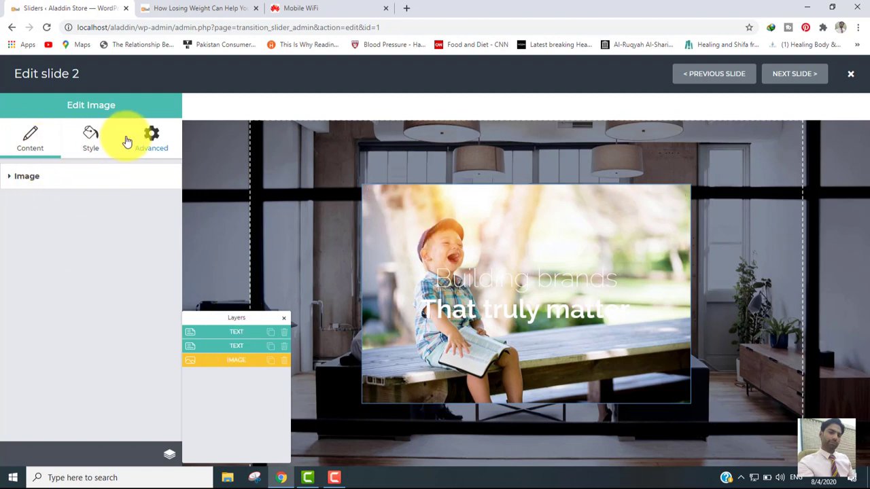
click(52, 181)
click(91, 139)
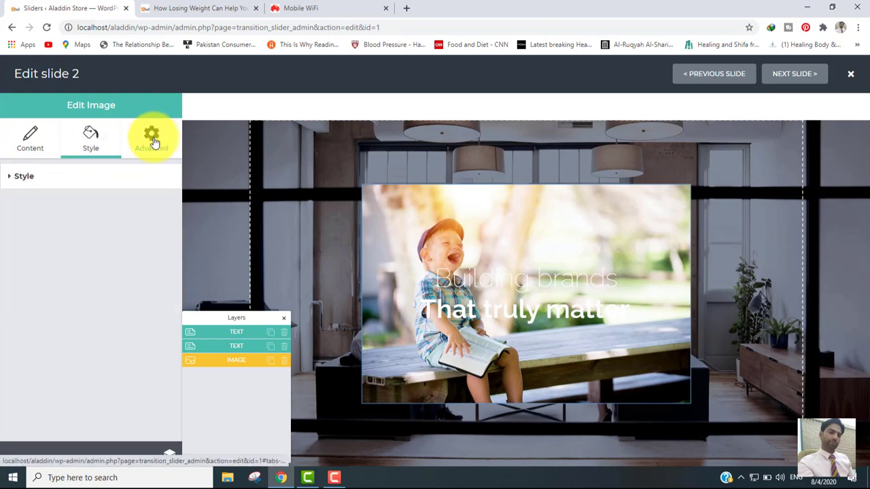
click(151, 138)
click(89, 154)
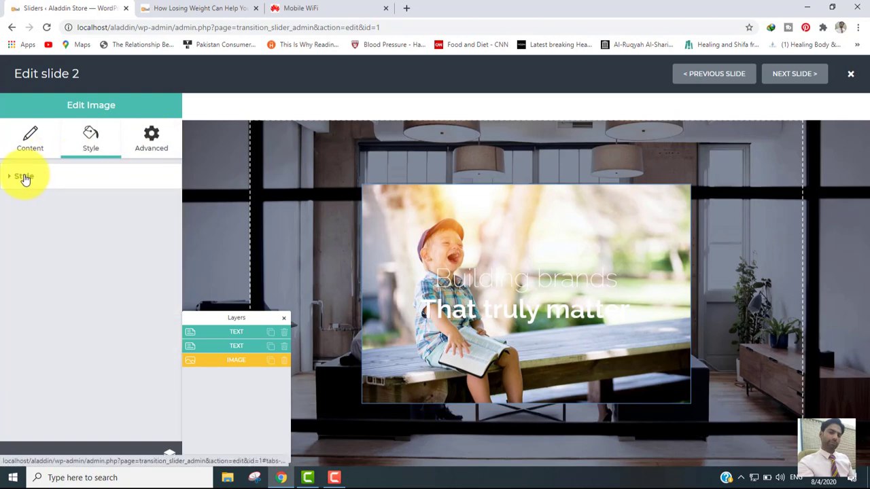
click(24, 177)
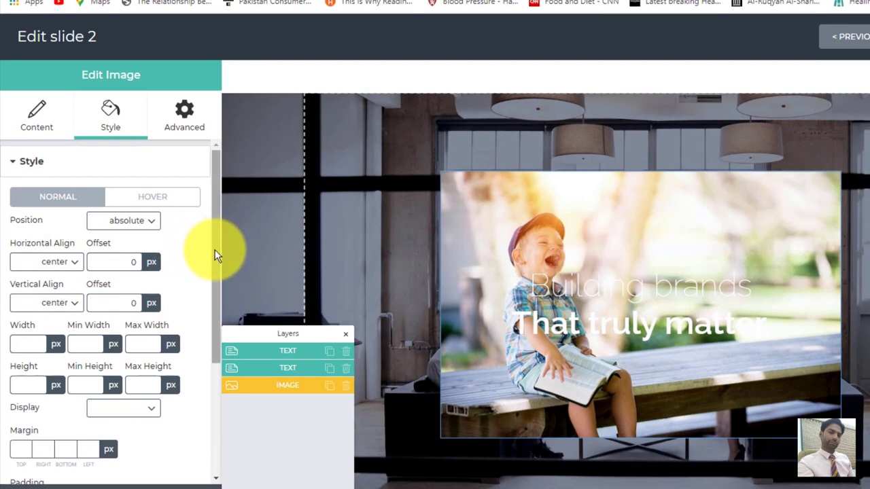
drag(214, 250, 214, 270)
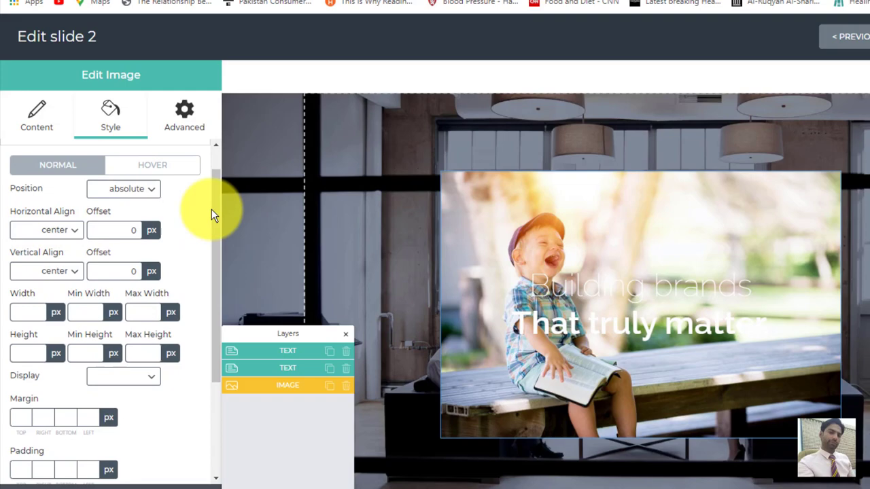
click(55, 229)
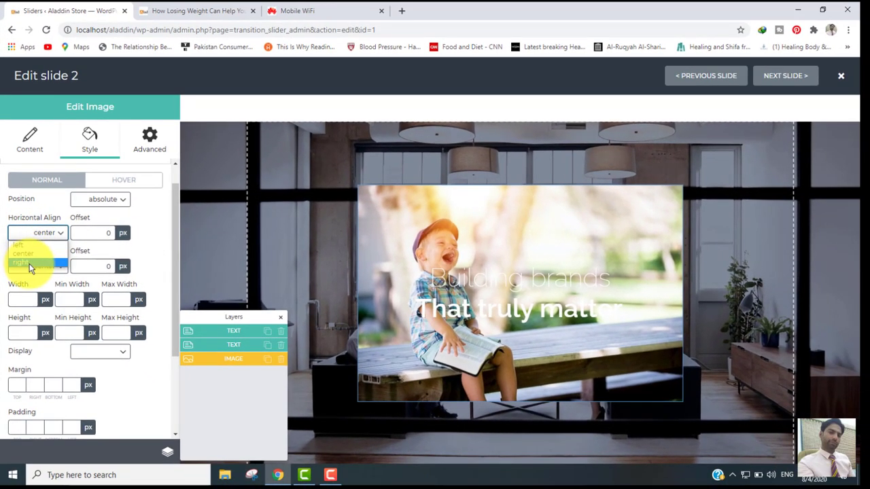
click(30, 263)
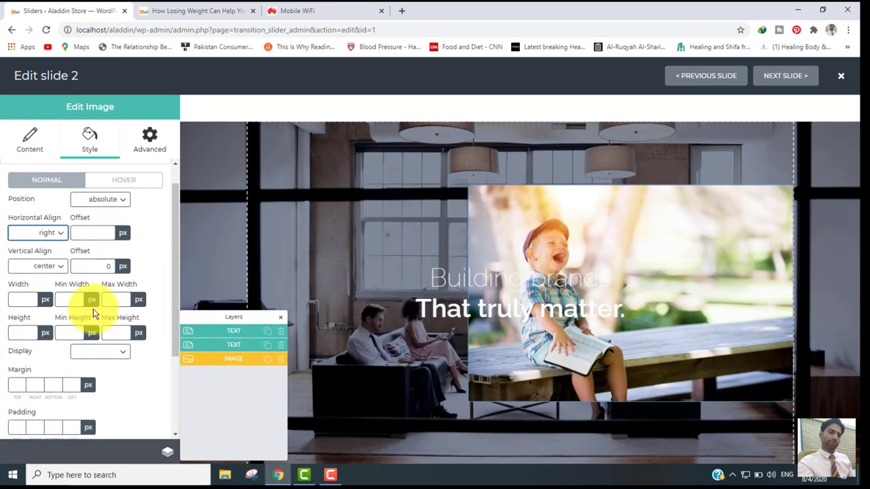
click(48, 267)
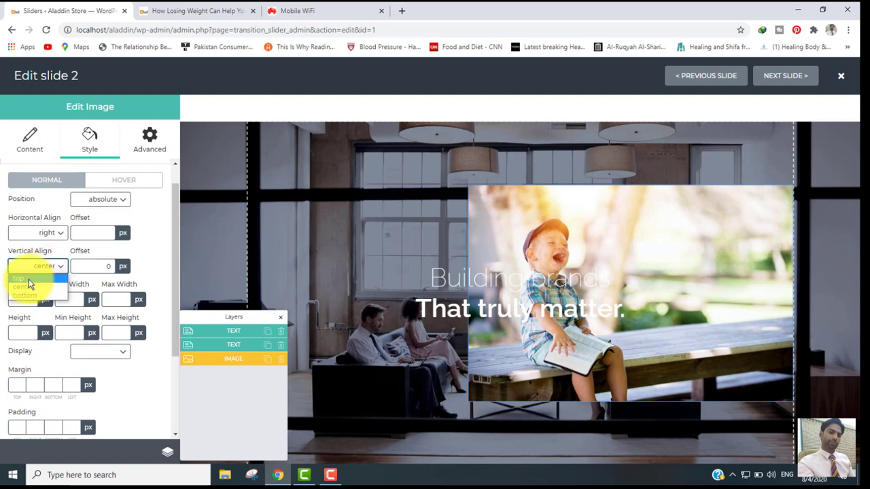
click(29, 278)
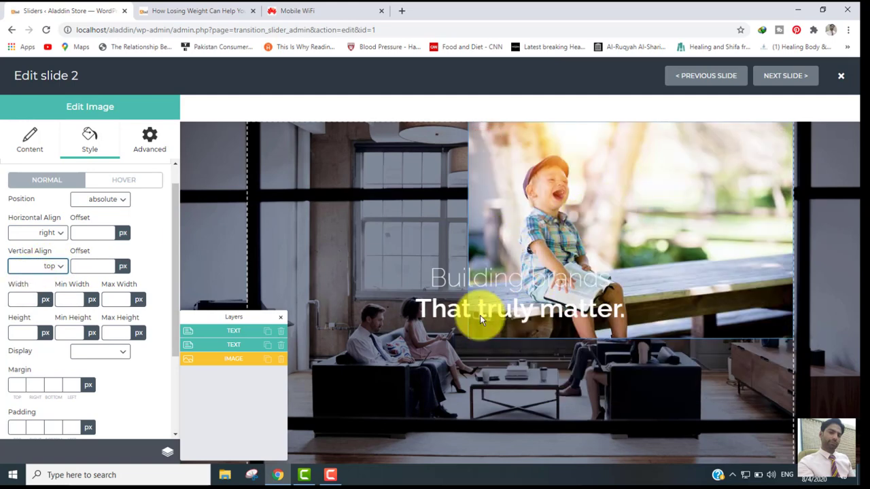
Set the image layer's width to 300 px and its height to 200 px
click(20, 303)
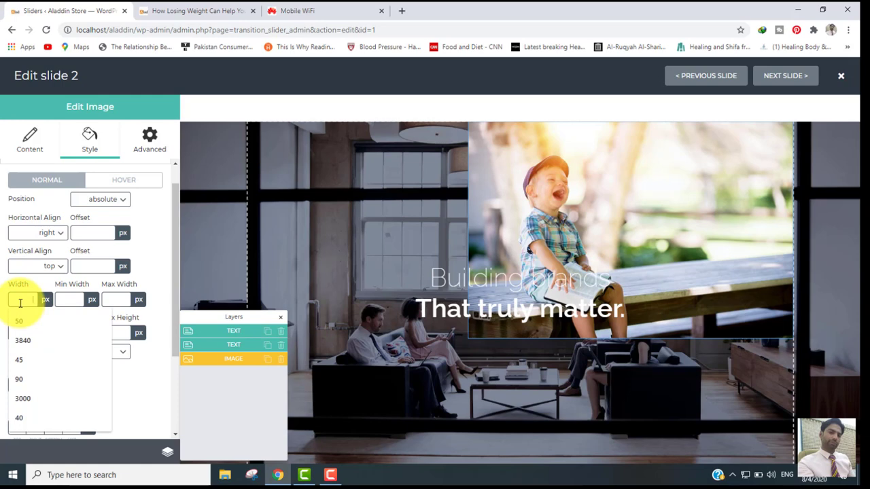
key(Down)
key(Return)
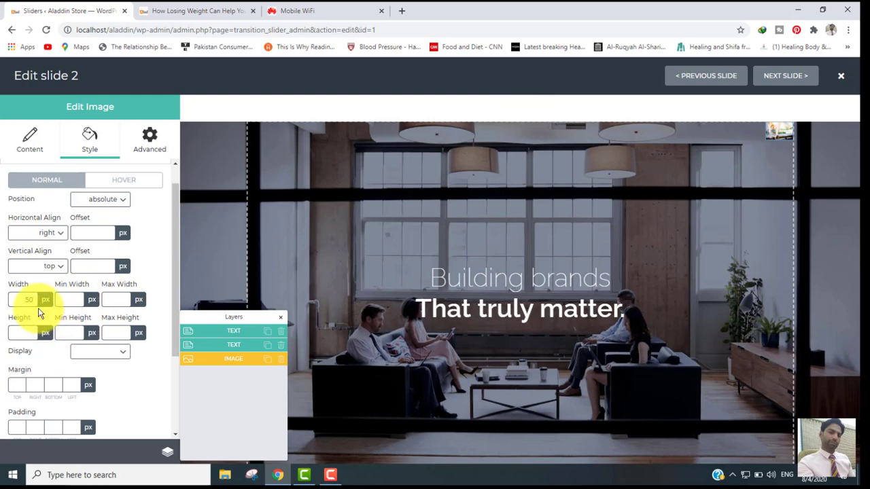
text(0)
key(BackSpace)
key(BackSpace)
key(BackSpace)
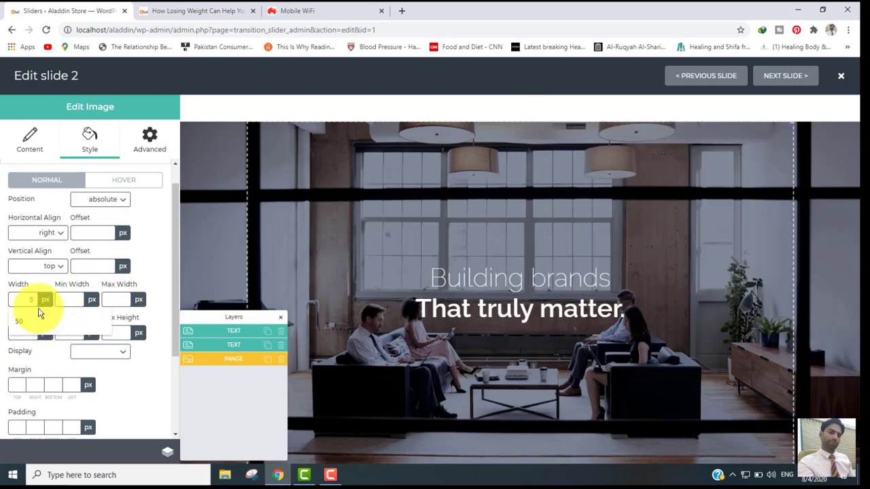
text(300)
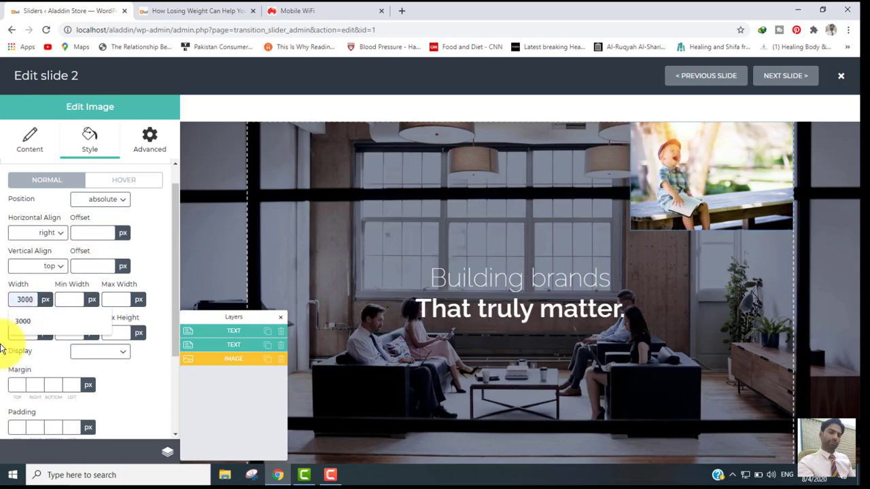
click(26, 330)
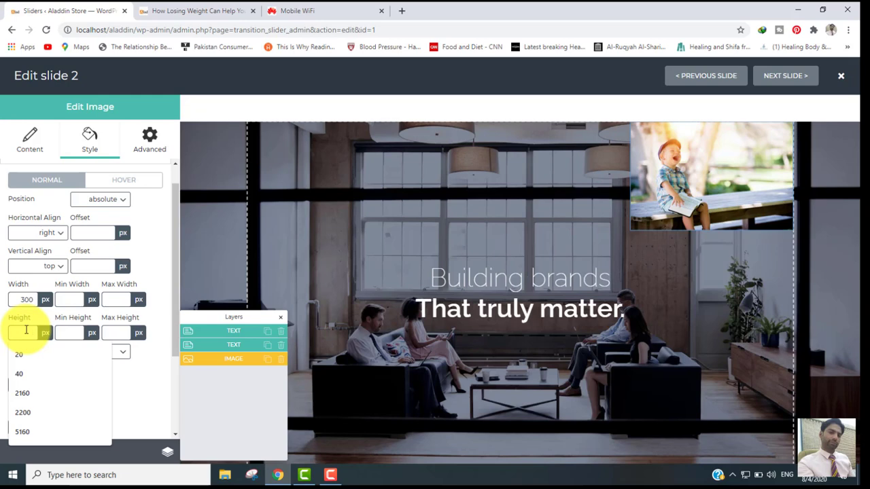
text(300)
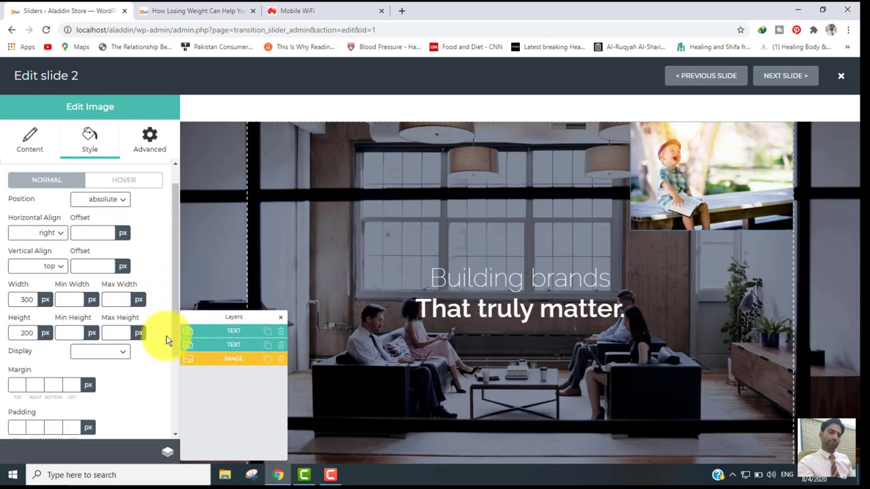
Give the image layer a top margin of 20 px and a right margin of 20 px
drag(175, 307, 175, 369)
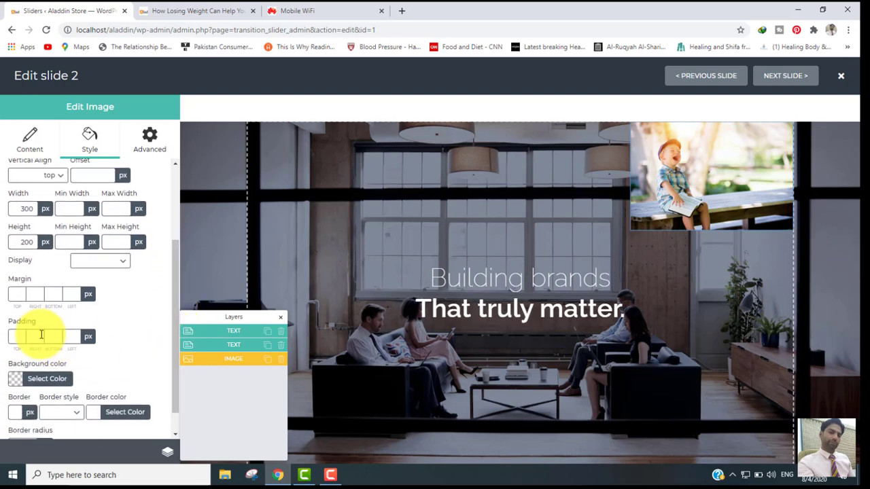
click(15, 297)
text(20)
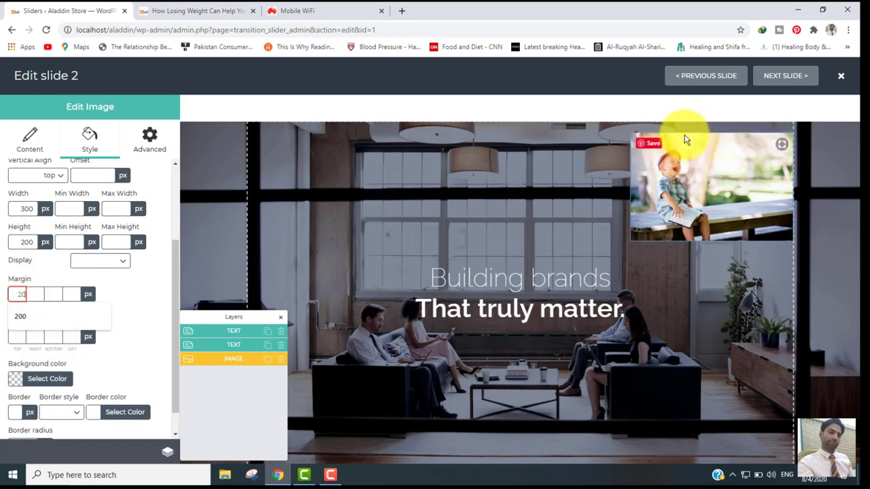
click(1, 337)
click(34, 295)
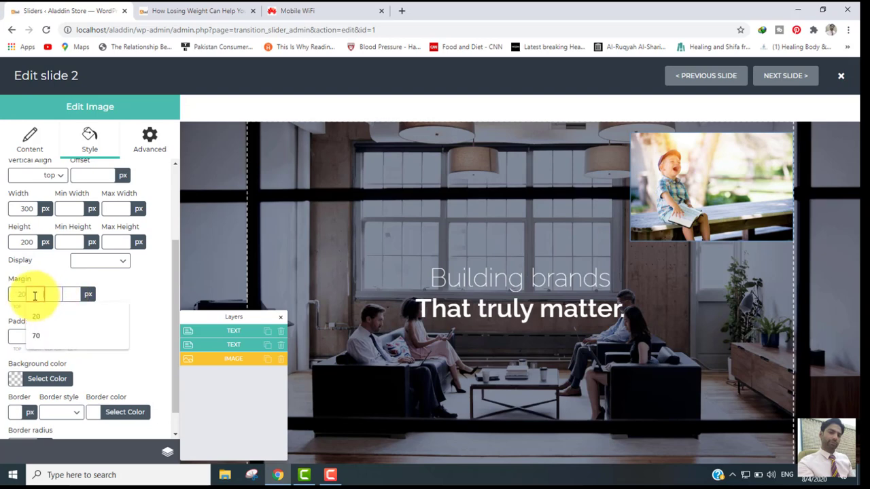
key(Return)
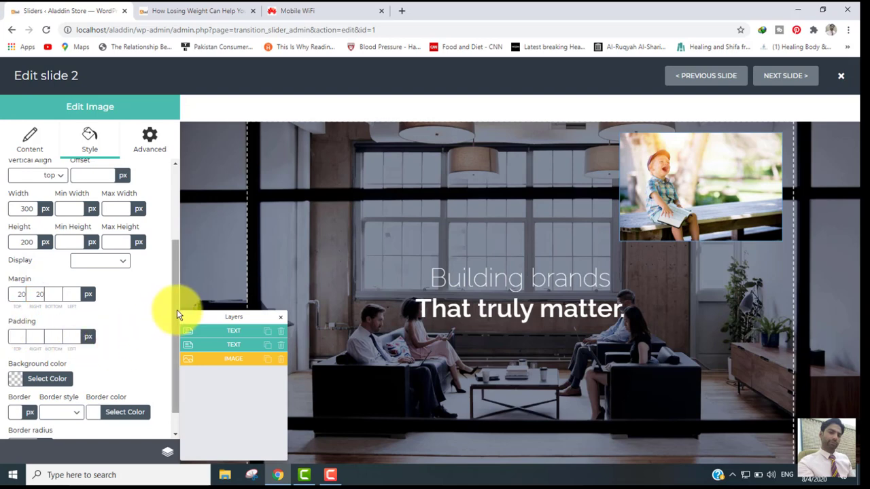
Review the available enter and exit animations for slide 2's image layer without choosing different ones
scroll(173, 326, down, 1)
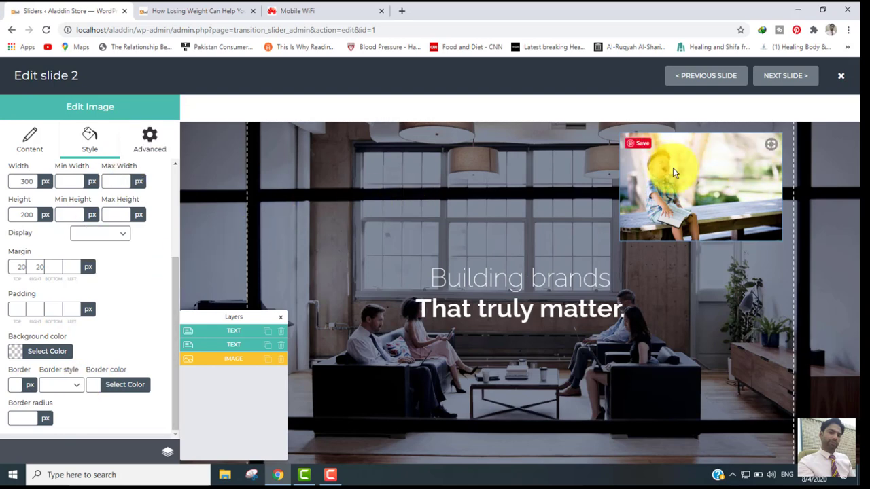
click(145, 138)
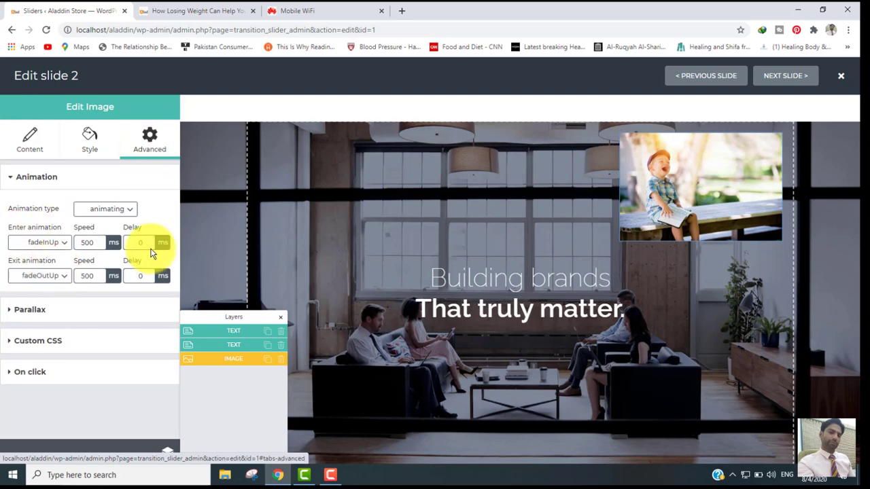
click(53, 243)
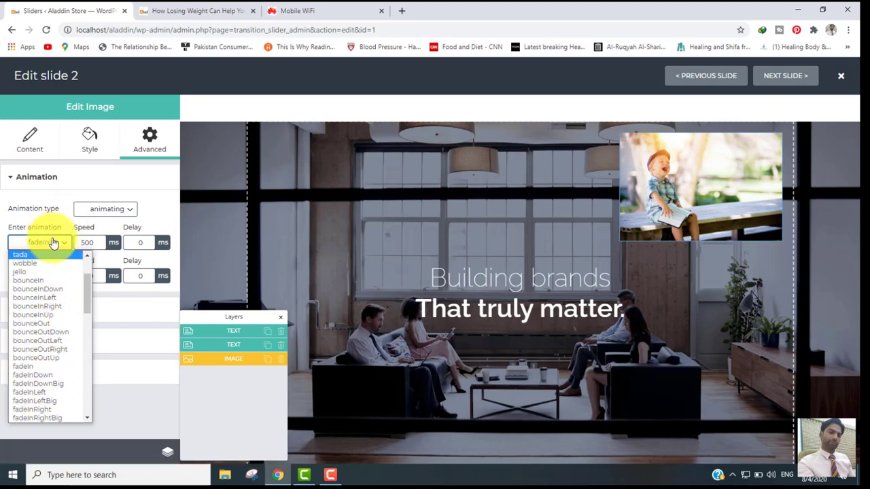
click(60, 198)
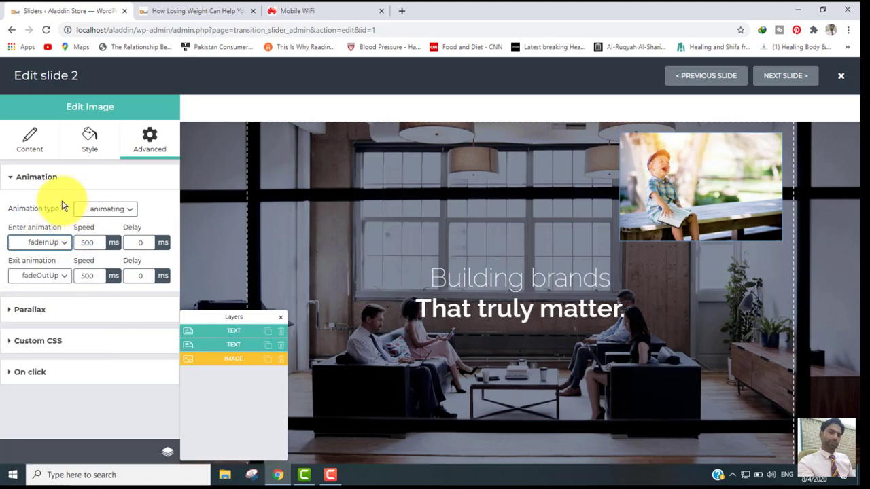
click(61, 280)
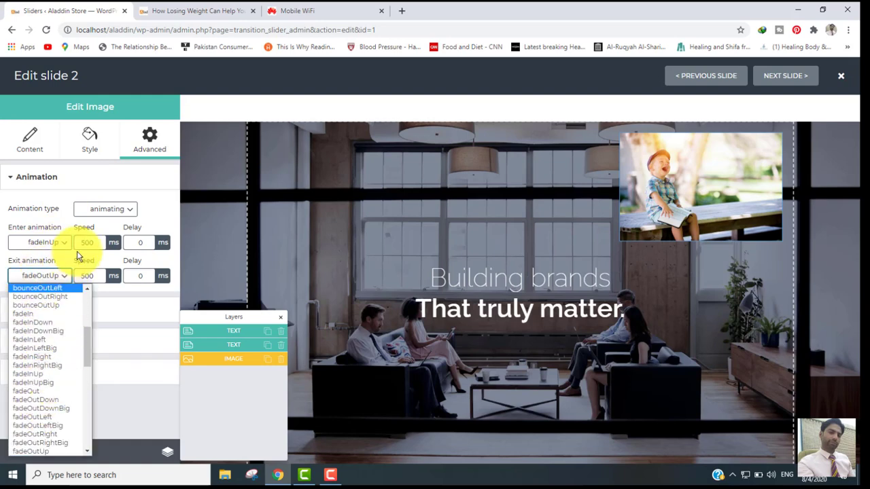
click(159, 202)
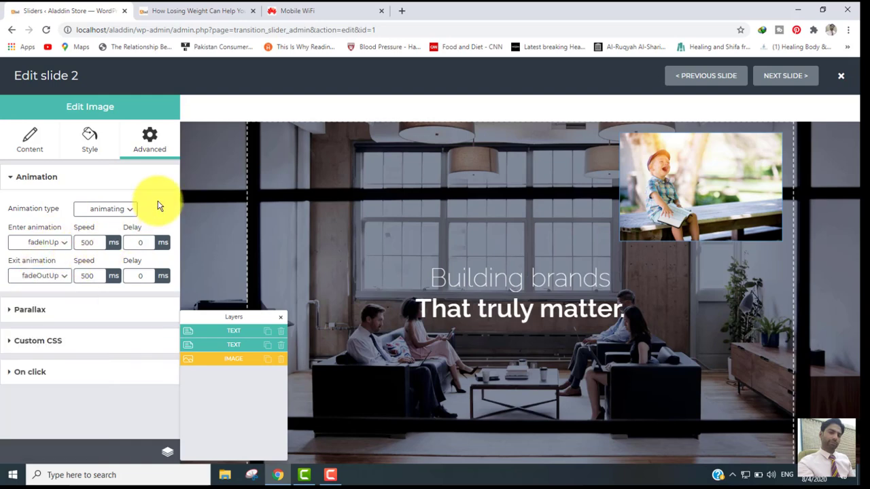
Set the image layer's enter animation speed to 1000 ms and close the slide 2 editor
click(84, 242)
key(BackSpace)
text(1)
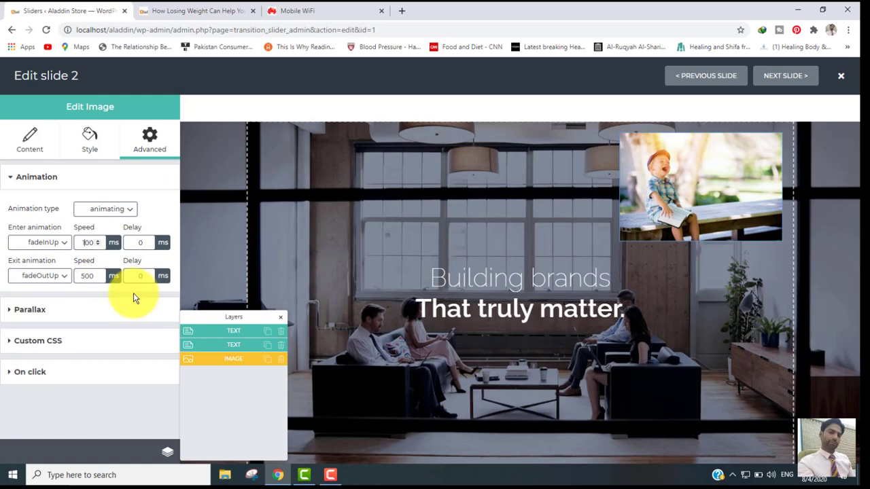
text(0)
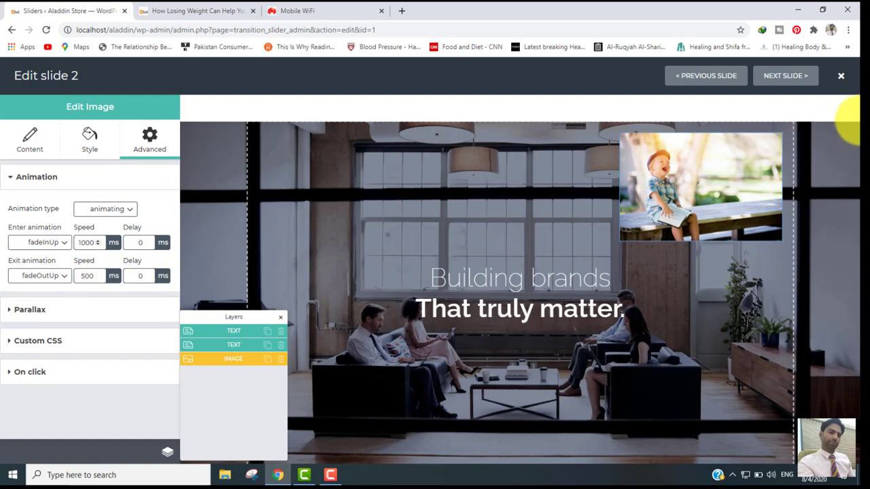
click(842, 80)
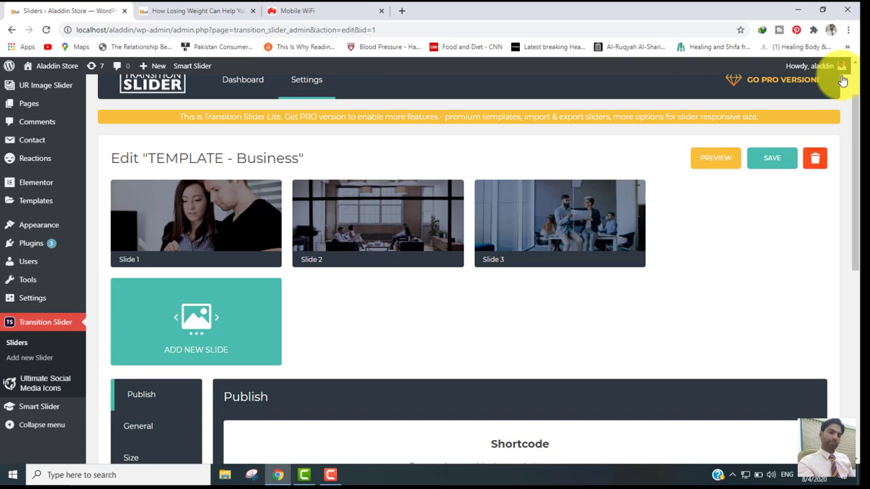
Open slide 3 in the editor to view its layers, and return to the slider overview
mouse_move(569, 234)
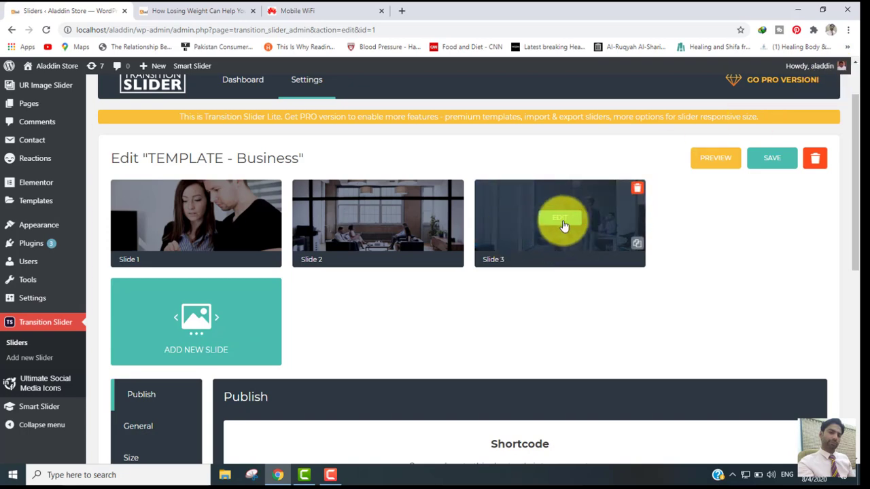
click(560, 219)
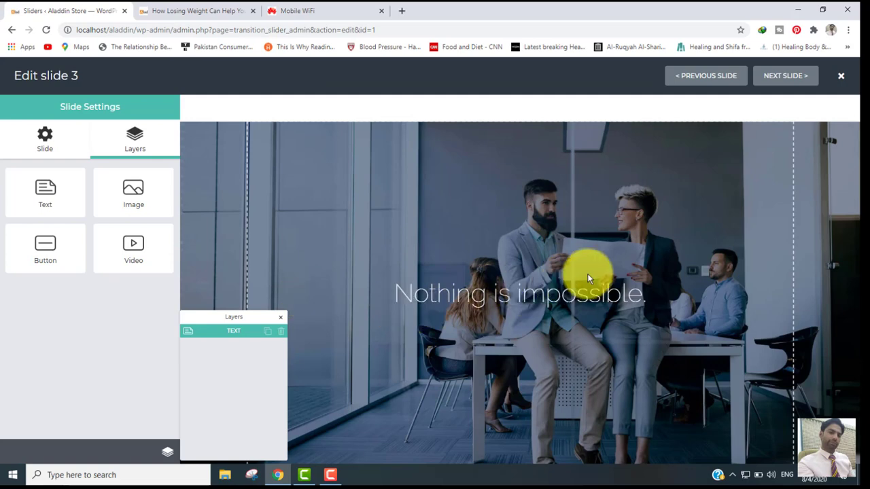
click(841, 76)
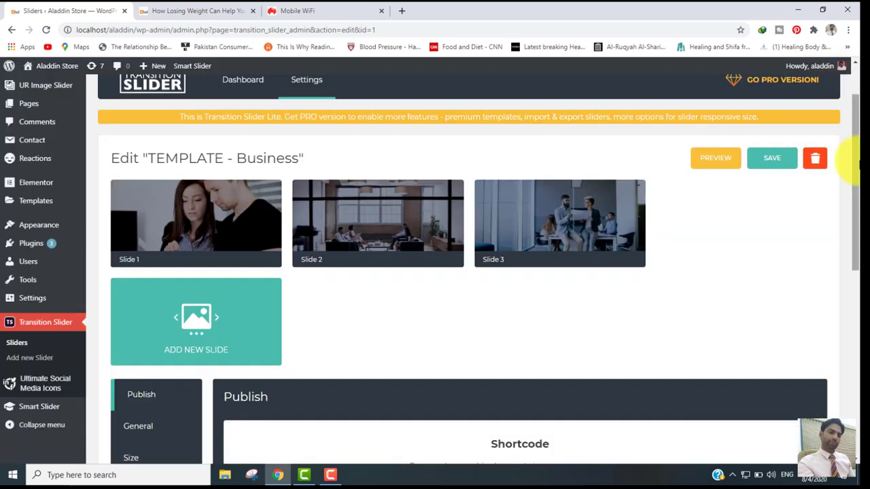
Copy the slider's shortcode from its Publish settings
scroll(850, 185, down, 1)
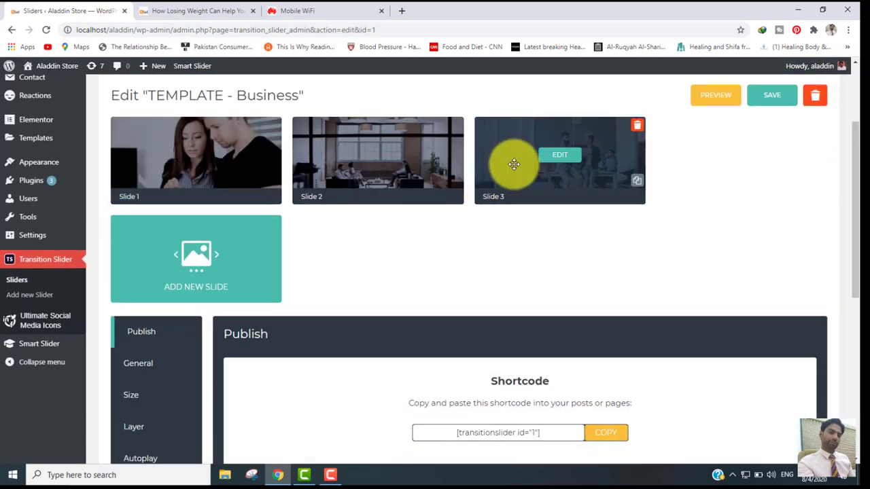
drag(853, 196, 855, 268)
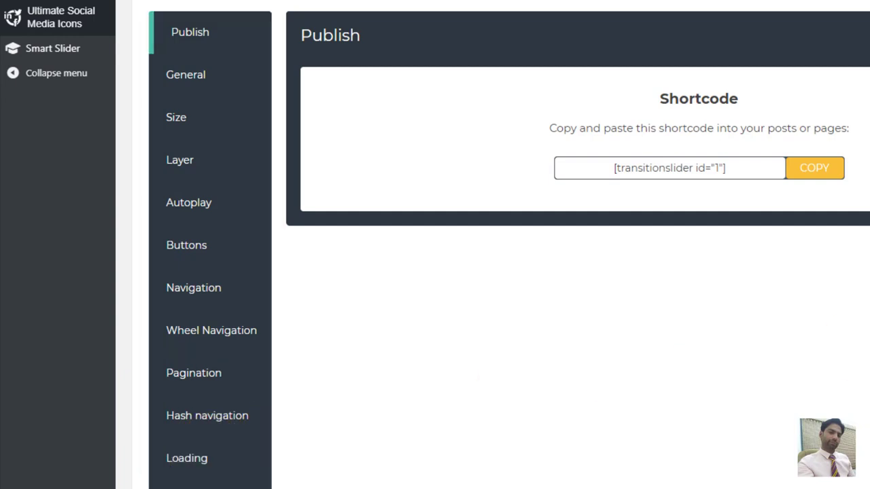
scroll(344, 379, down, 2)
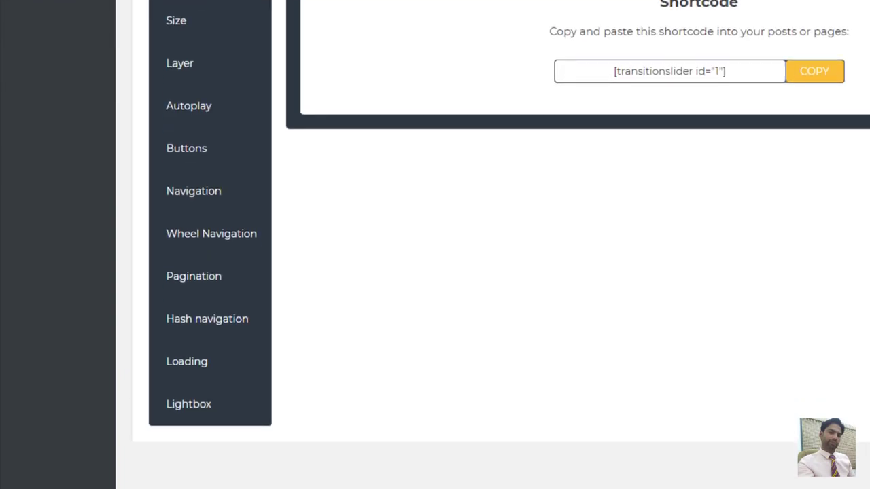
scroll(503, 259, up, 6)
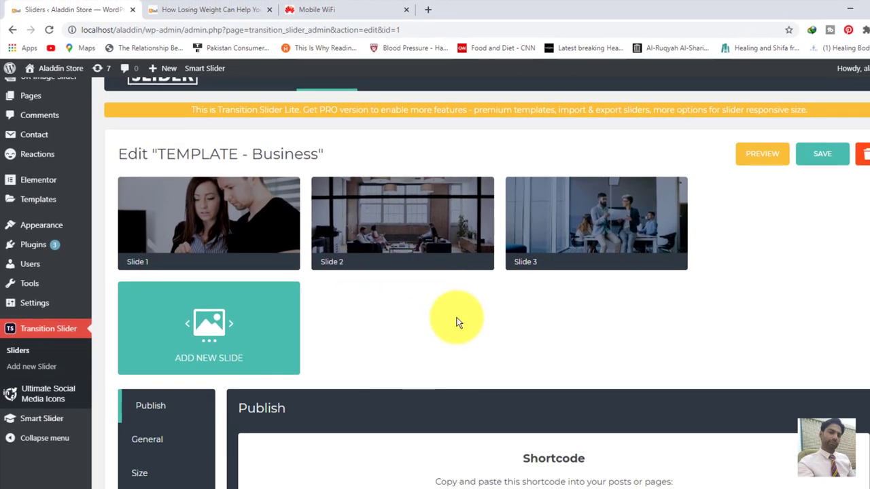
scroll(456, 322, down, 2)
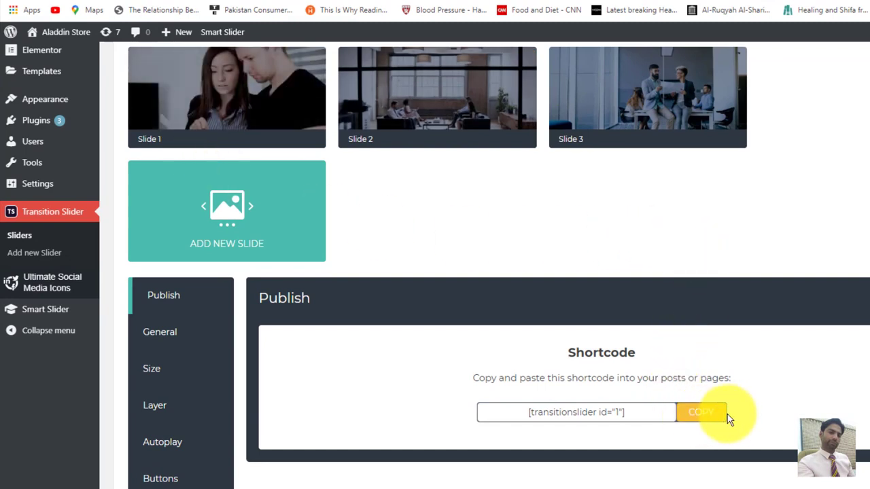
scroll(475, 271, down, 2)
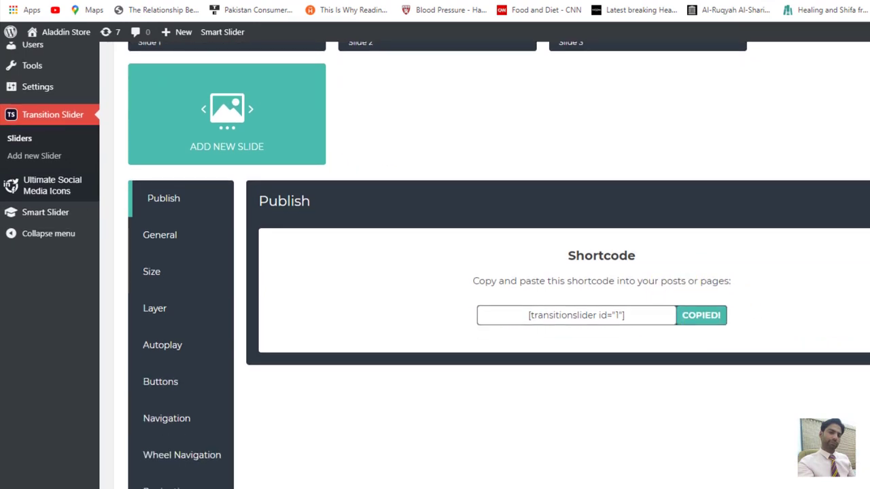
Rename the slider to "First Slider" in its General settings
click(163, 190)
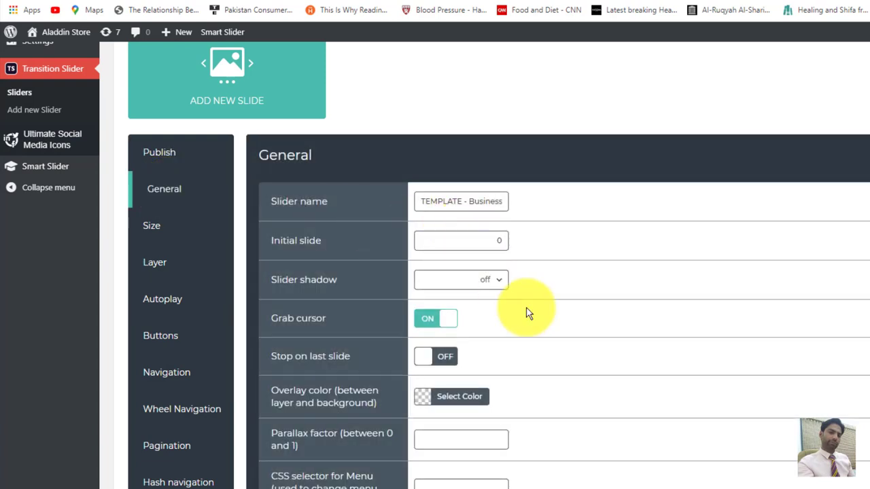
scroll(734, 188, down, 1)
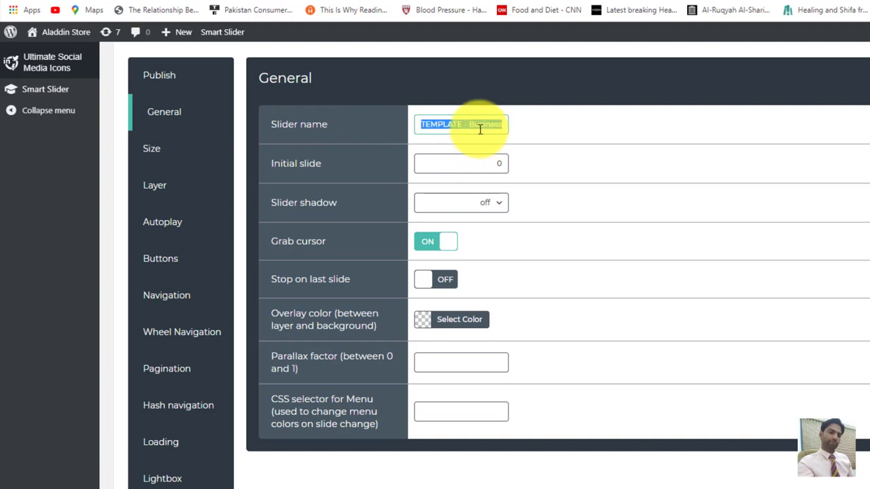
text(First Slider)
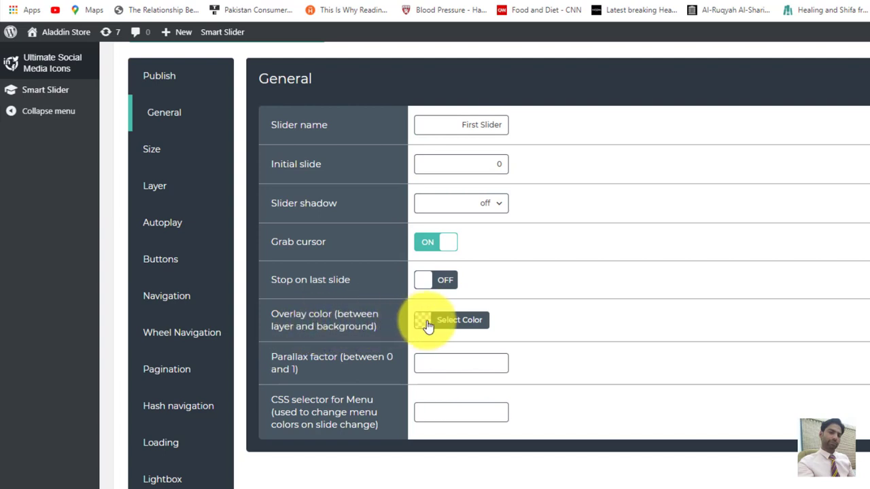
Examine the overlay color picker and the slider's Size and Layer settings without changing any values
click(473, 326)
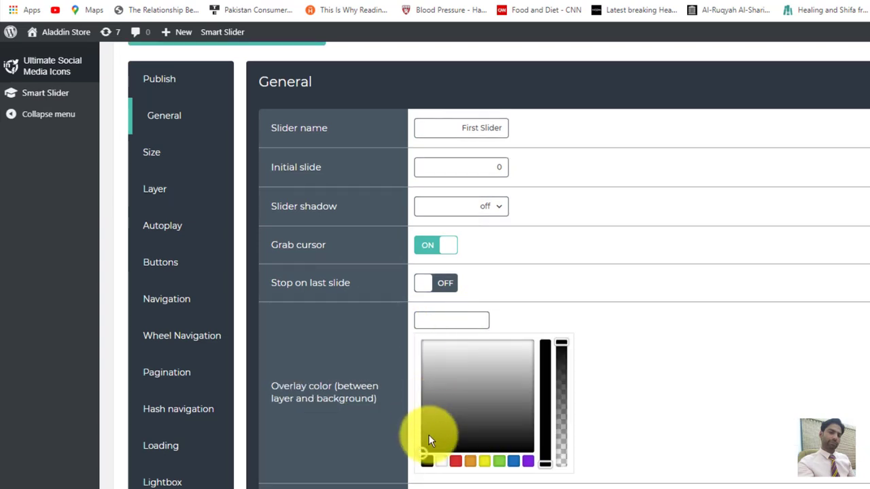
click(842, 368)
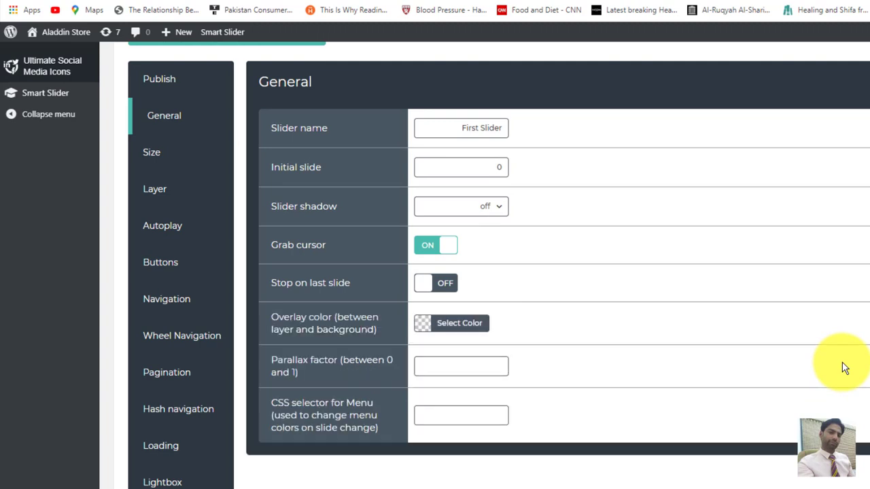
scroll(611, 306, down, 1)
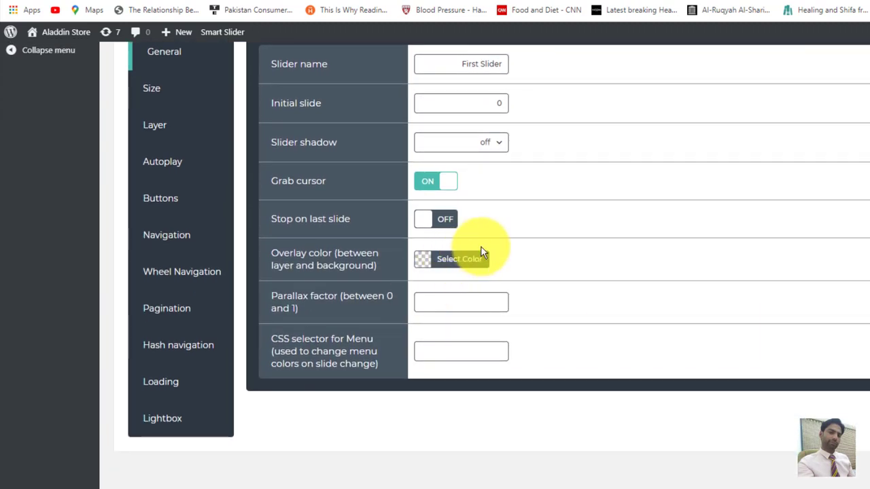
click(146, 95)
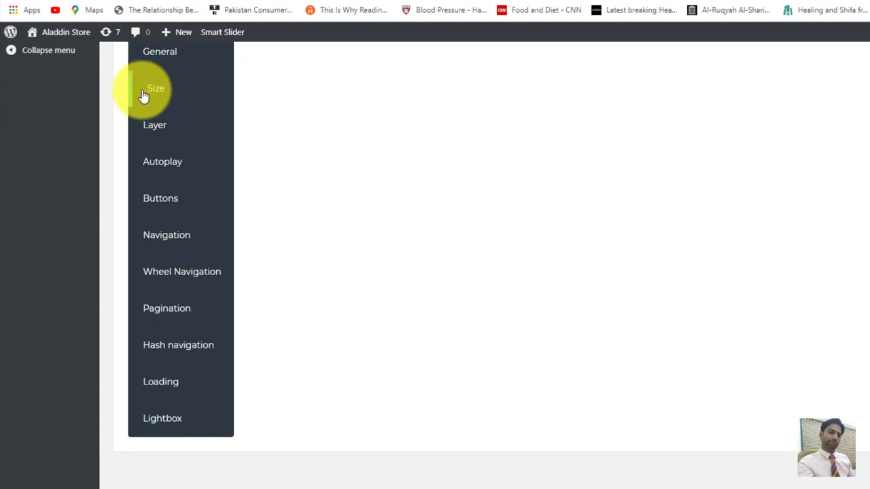
scroll(301, 206, up, 2)
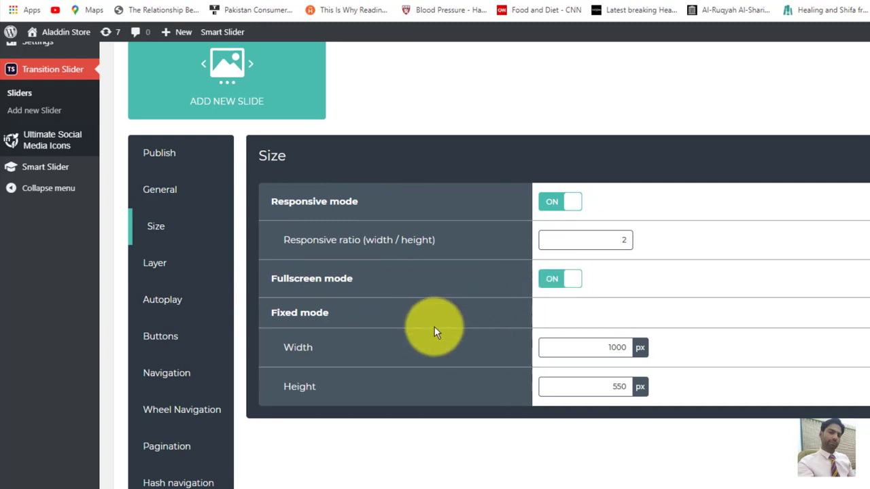
click(160, 271)
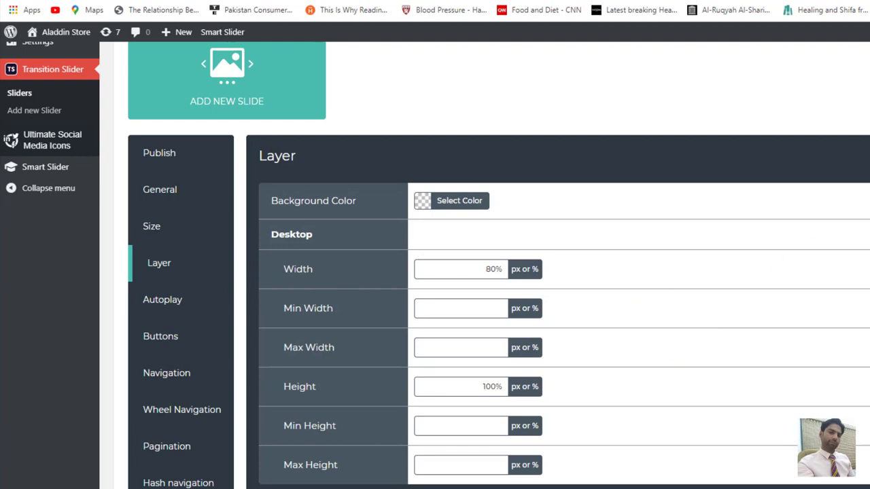
scroll(413, 272, down, 2)
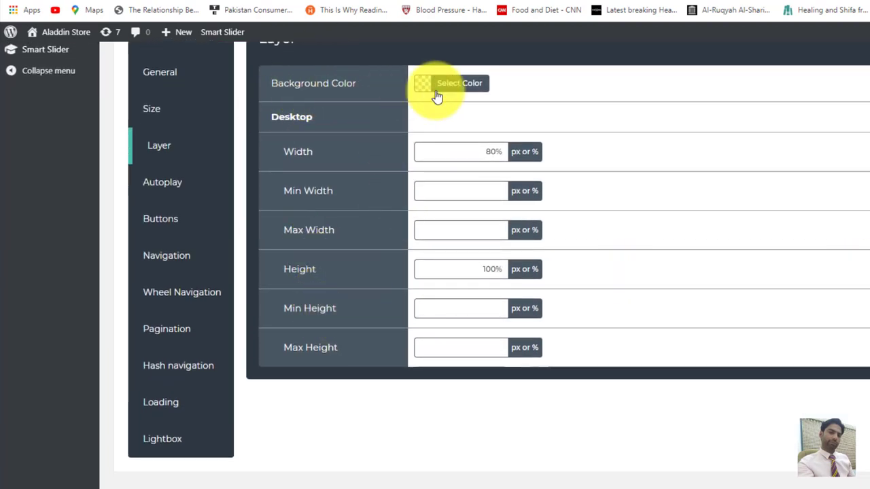
Look through the slider's Autoplay, Buttons and Navigation settings, including the arrow styles
click(169, 183)
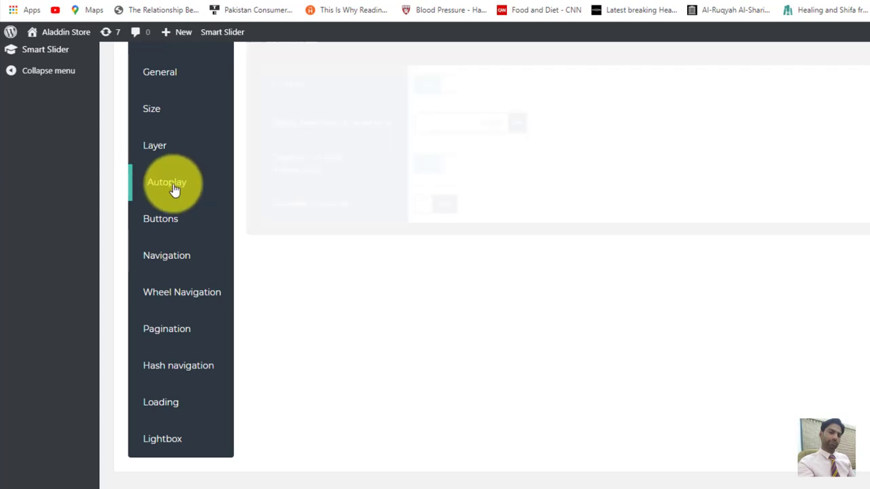
scroll(331, 220, up, 2)
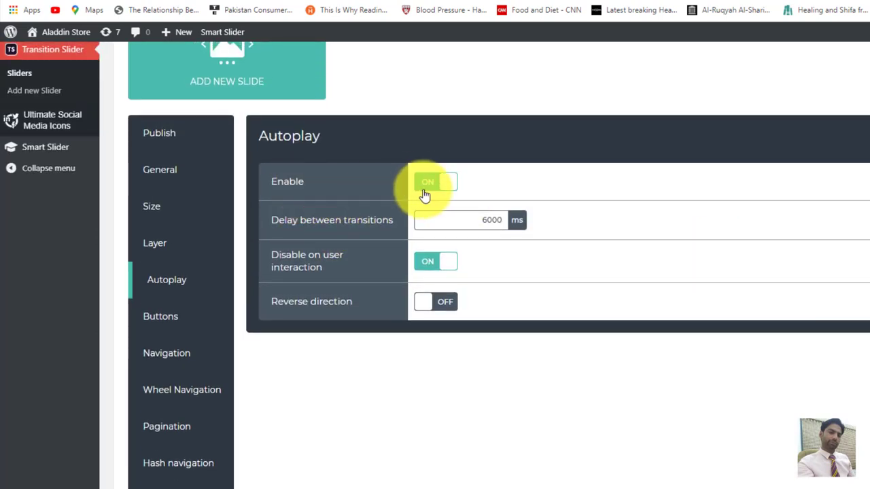
click(164, 317)
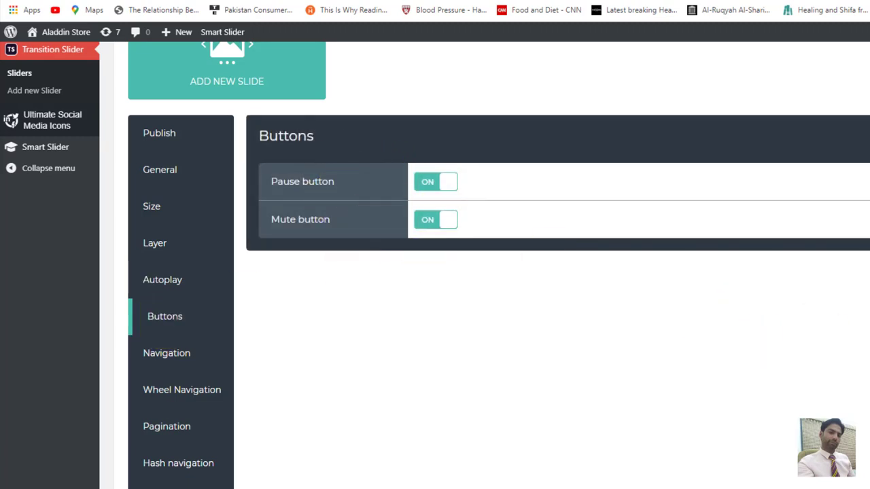
scroll(489, 272, down, 4)
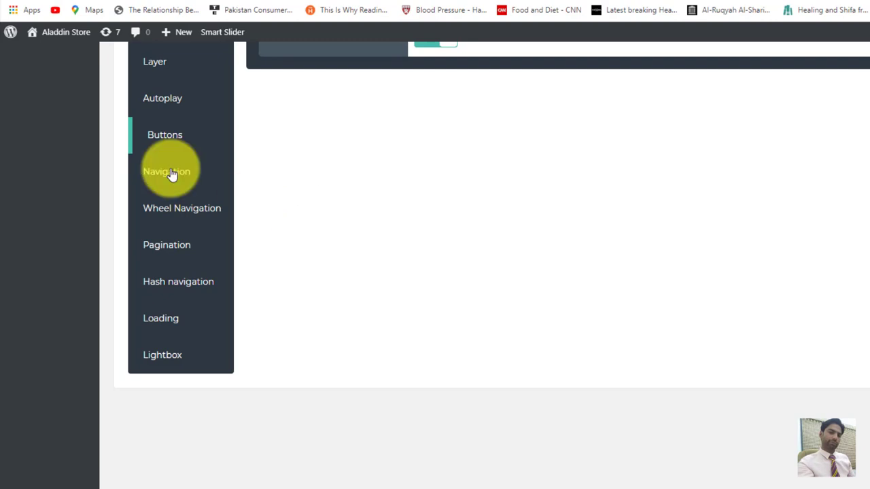
click(170, 173)
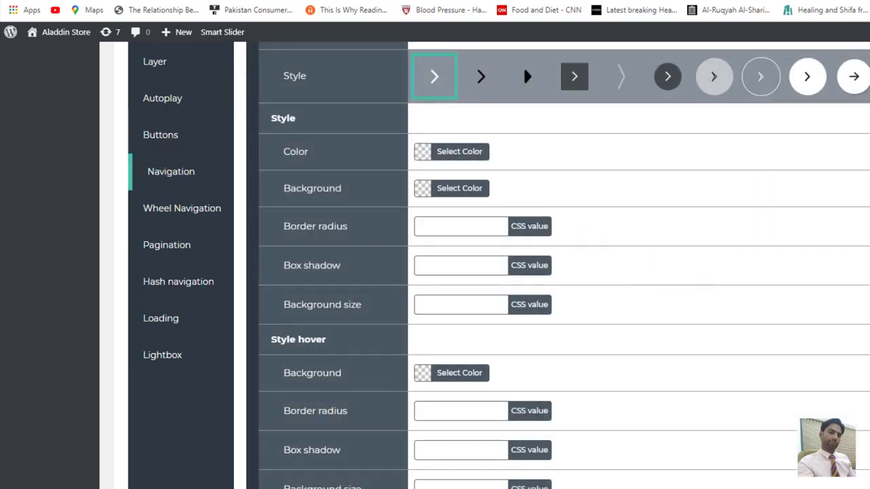
scroll(383, 191, up, 2)
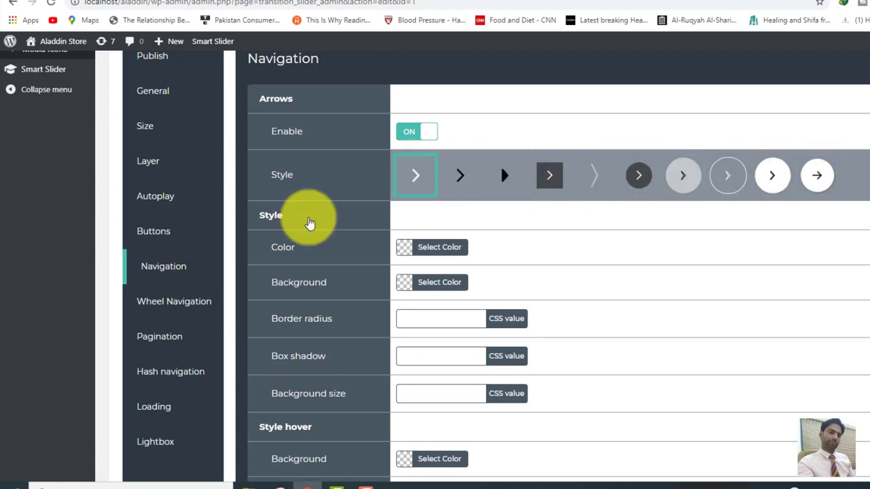
scroll(557, 272, down, 3)
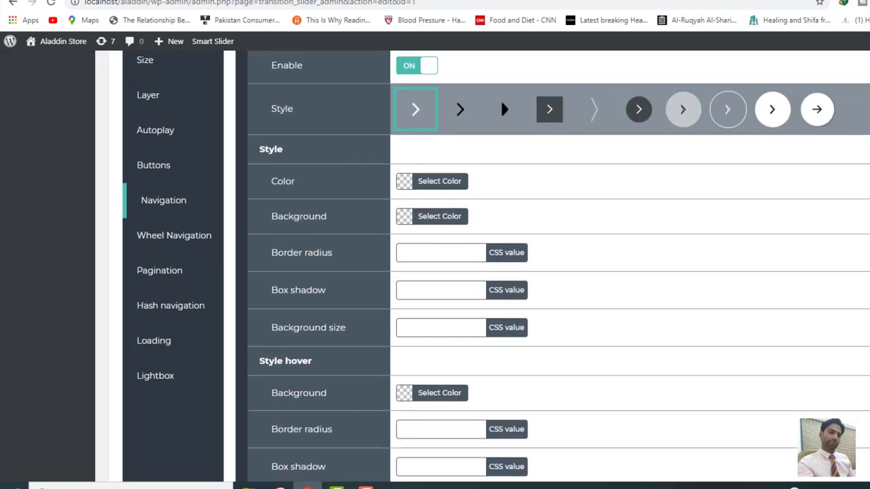
Look through the slider's Navigation, Wheel Navigation, Pagination, Hash navigation, Loading and Lightbox settings without changing any values
scroll(558, 272, down, 1)
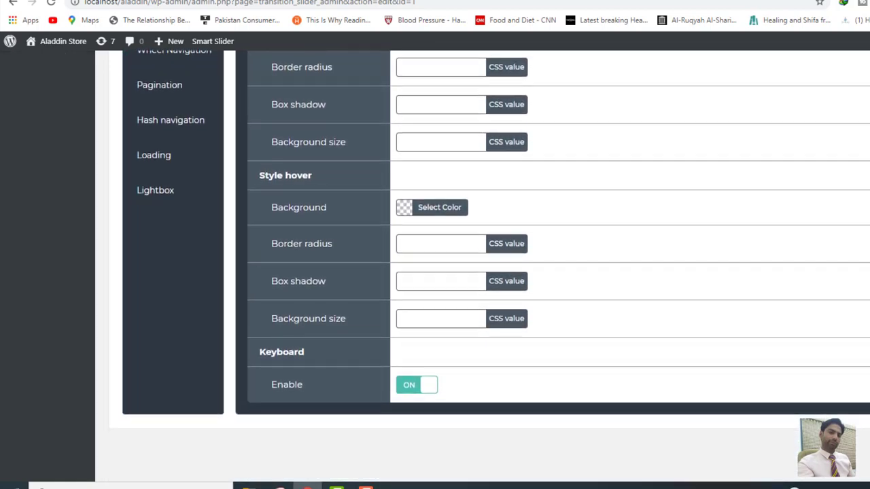
scroll(558, 272, up, 2)
scroll(557, 272, up, 2)
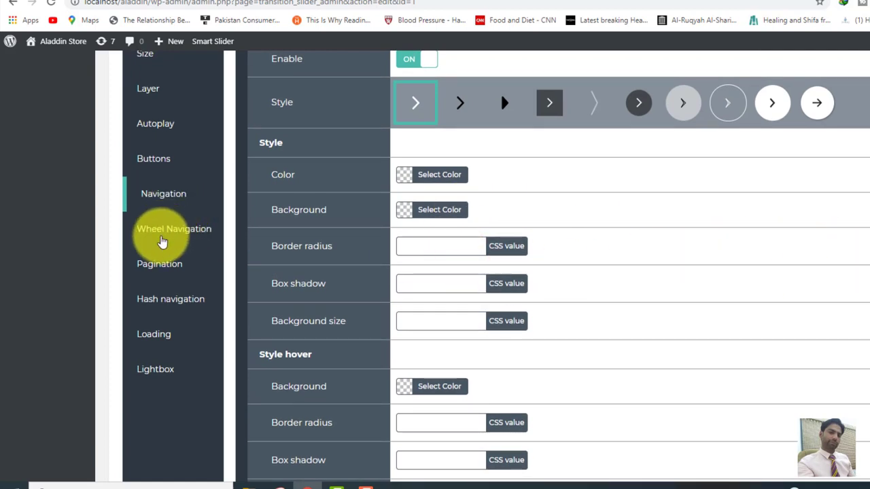
click(166, 236)
click(163, 272)
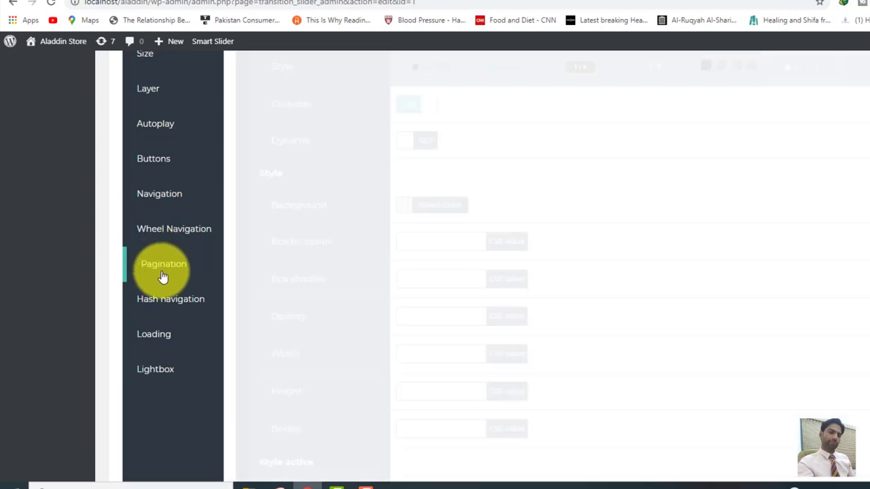
click(168, 306)
click(156, 333)
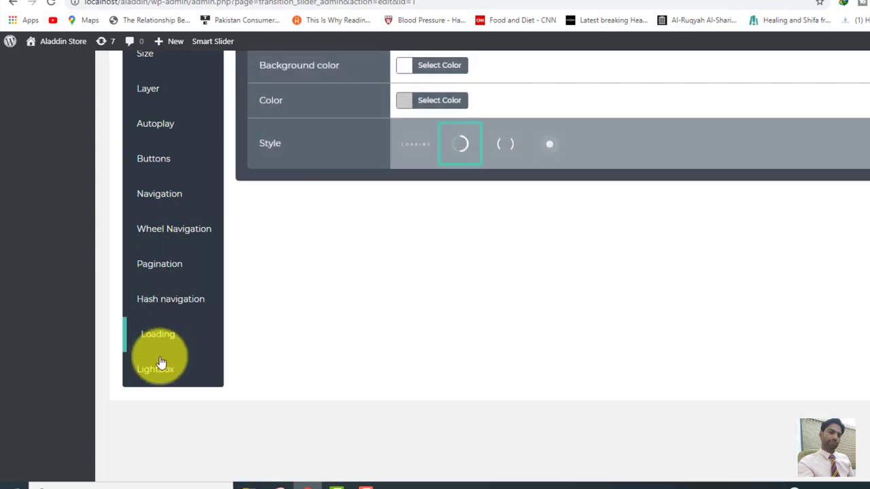
click(162, 374)
scroll(434, 265, up, 5)
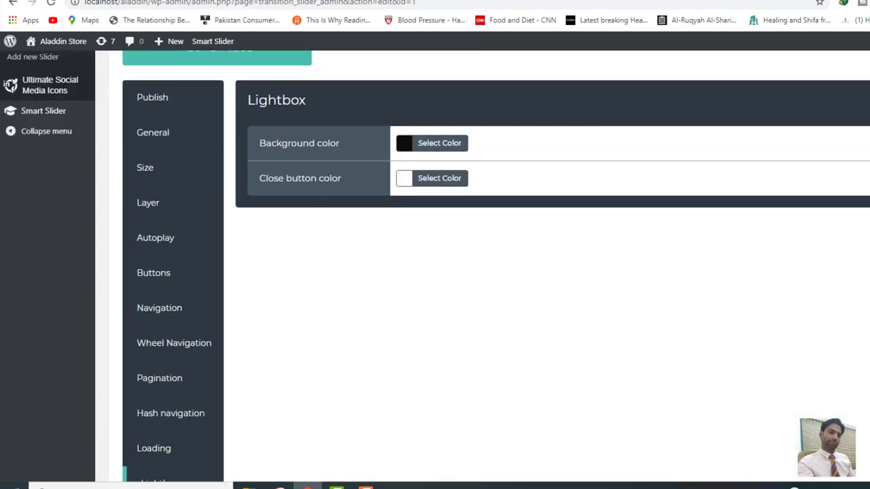
scroll(476, 272, down, 4)
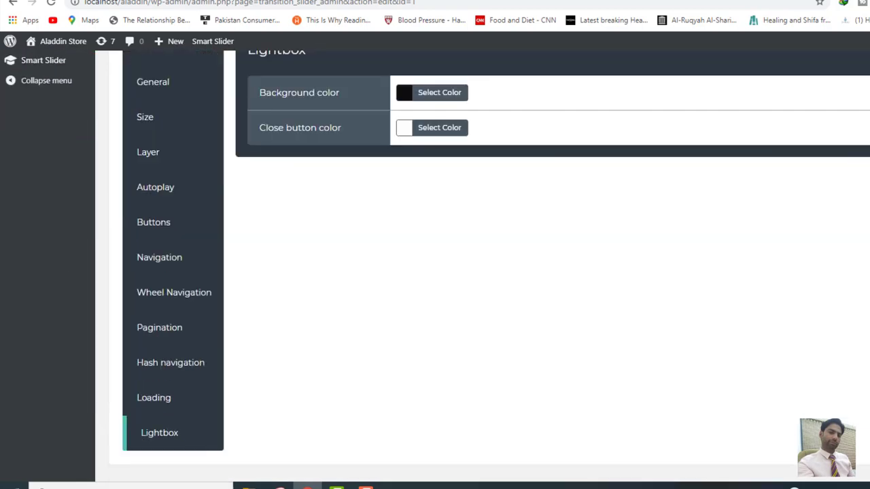
Save the slider and copy its shortcode from the Publish settings
drag(867, 333, 849, 188)
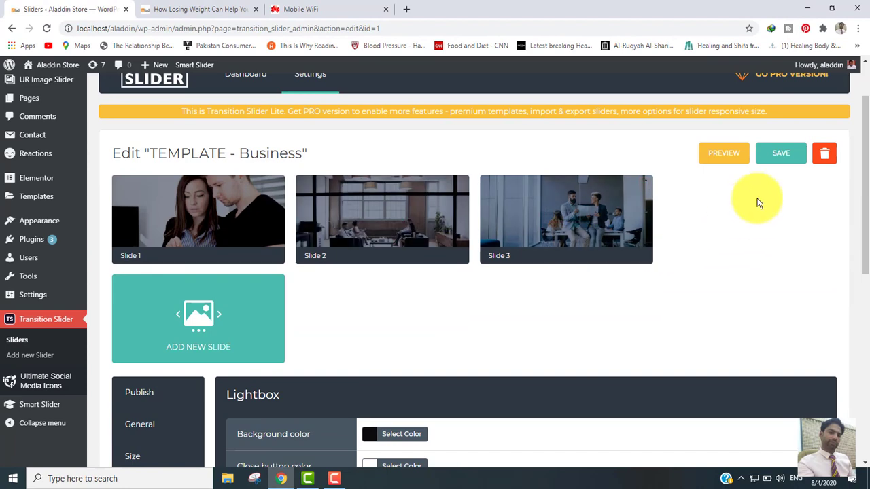
click(786, 161)
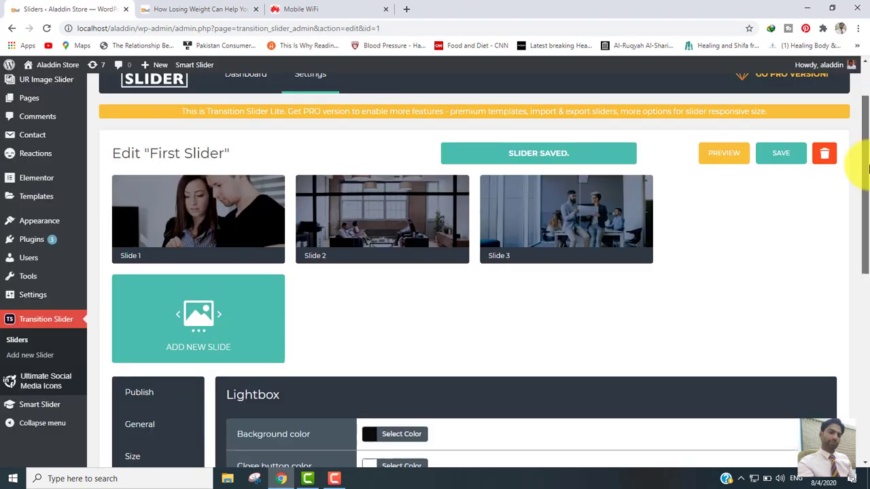
scroll(854, 204, down, 3)
click(143, 204)
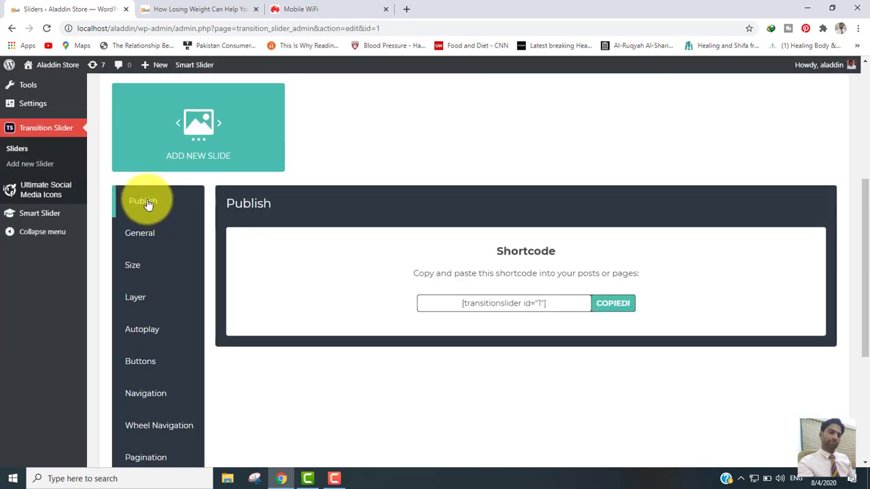
click(488, 303)
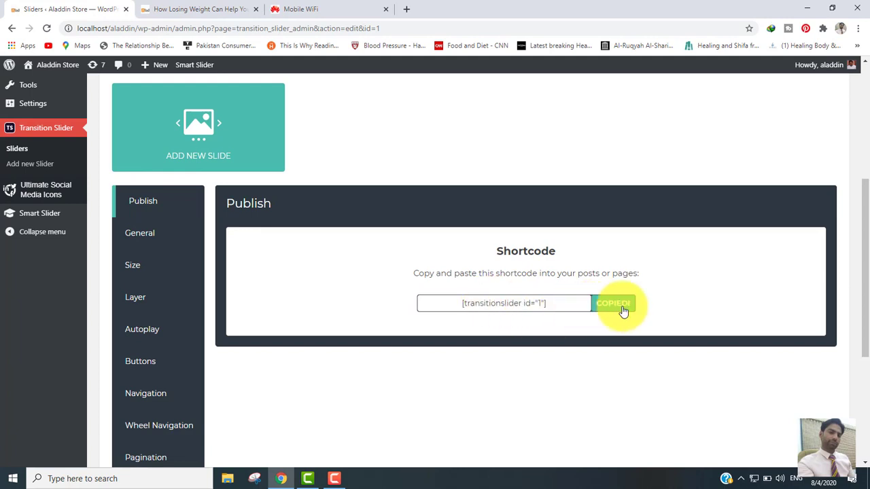
Open the About Us page from the list of all pages for editing
drag(865, 290, 867, 152)
mouse_move(2, 181)
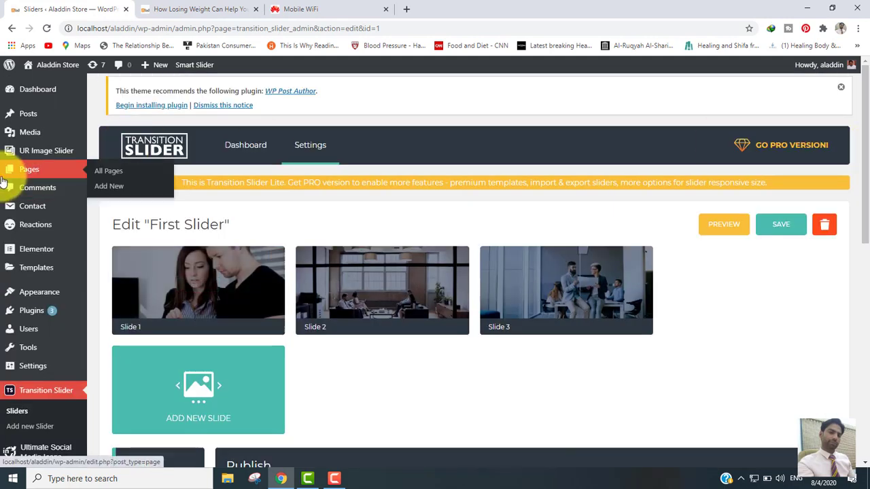
click(108, 174)
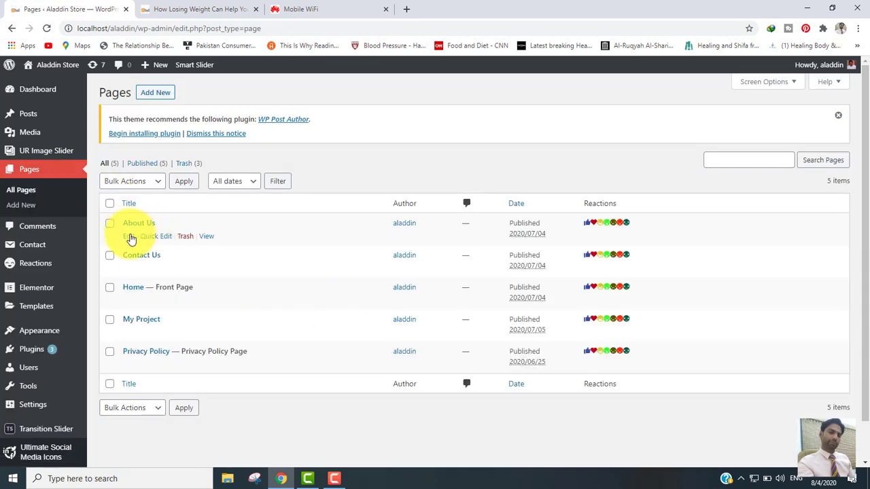
click(129, 237)
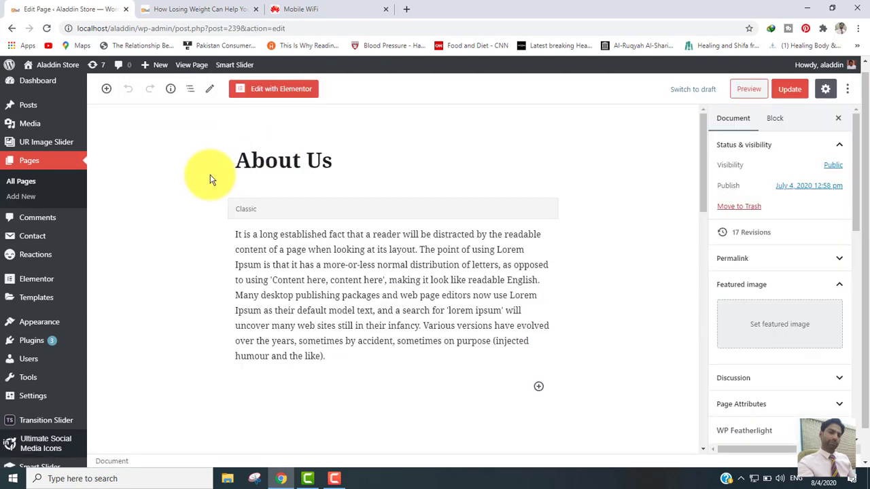
Add a Classic block containing the copied shortcode [transitionslider id="1"] and place it above the page's existing text
click(538, 388)
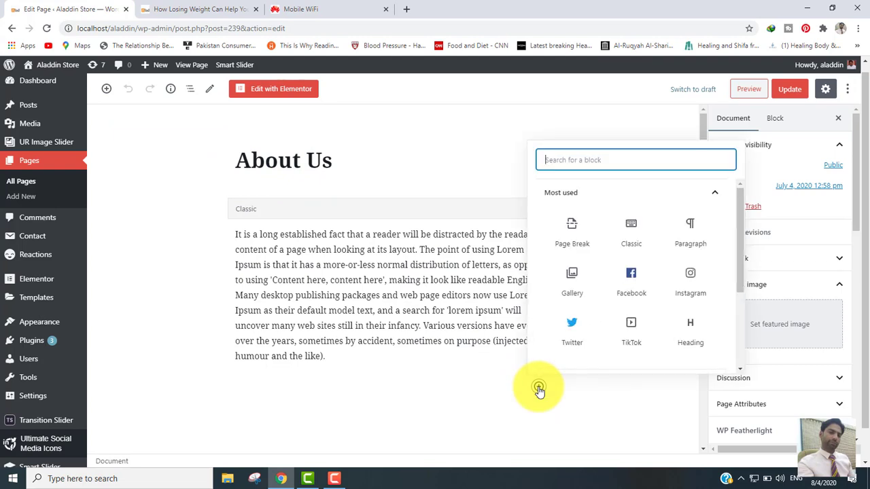
click(631, 231)
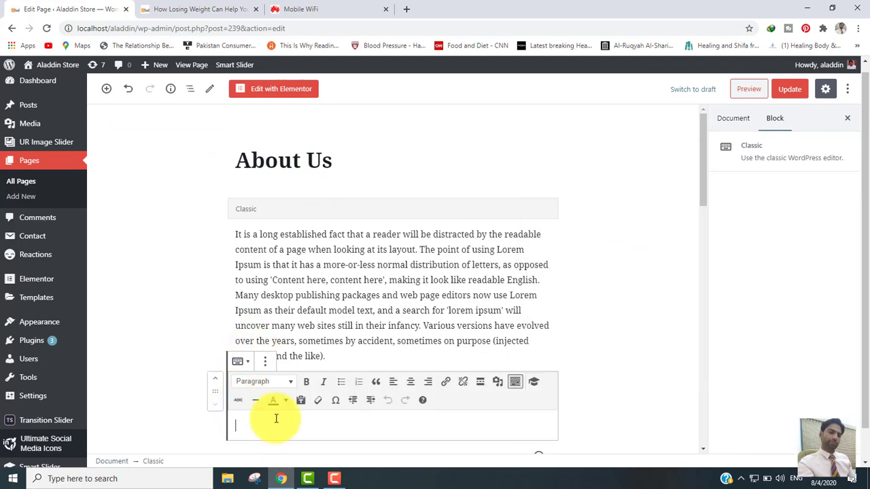
click(215, 382)
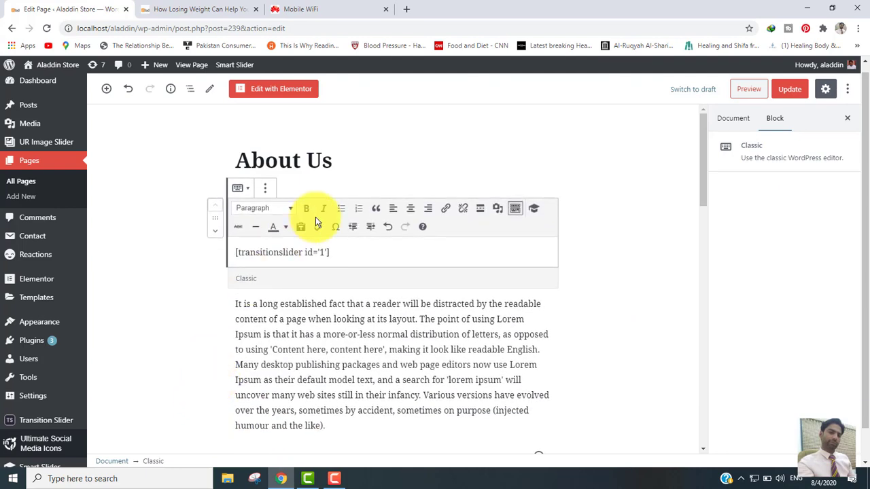
Update the About Us page and preview it to check how the slider is placed on the page
click(794, 94)
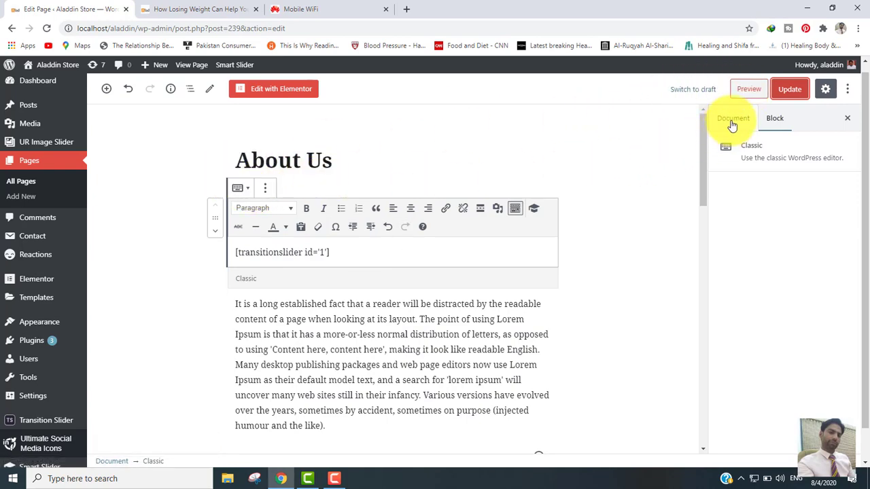
click(754, 90)
scroll(855, 68, down, 2)
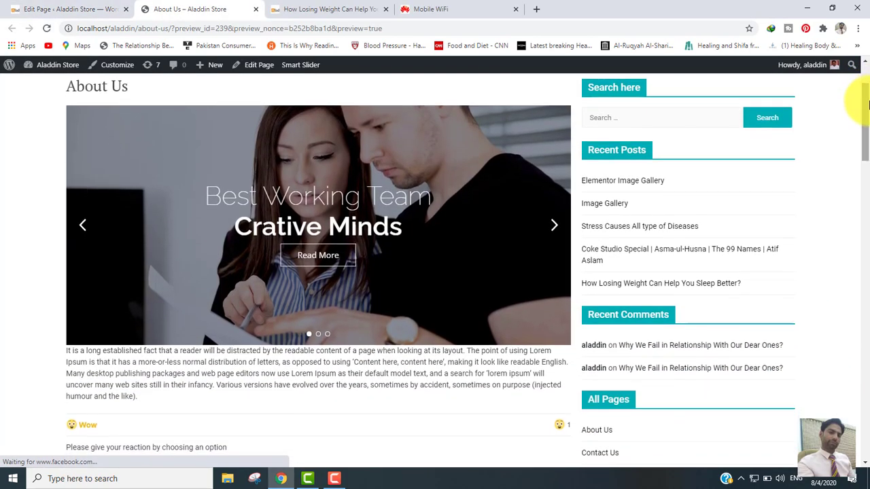
scroll(854, 140, up, 2)
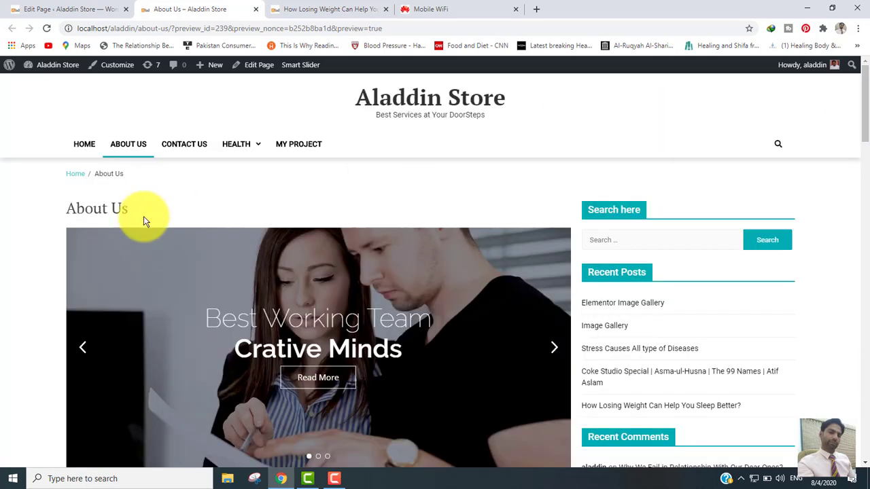
scroll(858, 102, down, 2)
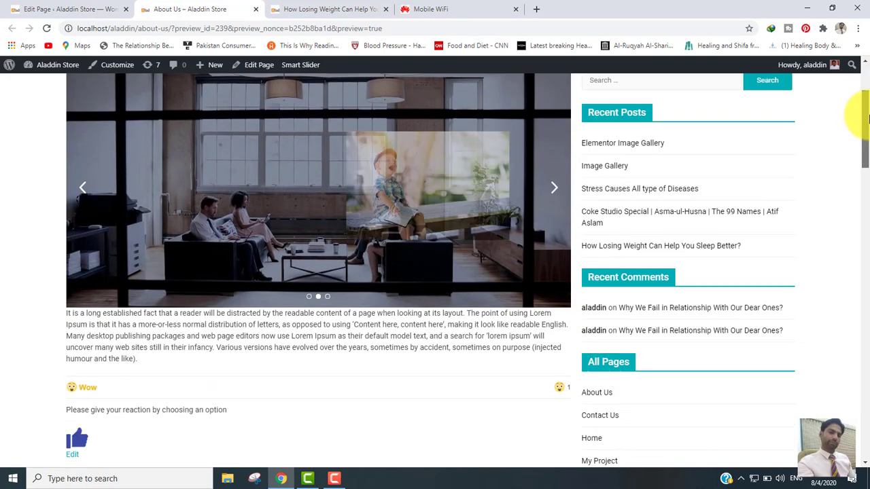
scroll(864, 102, up, 1)
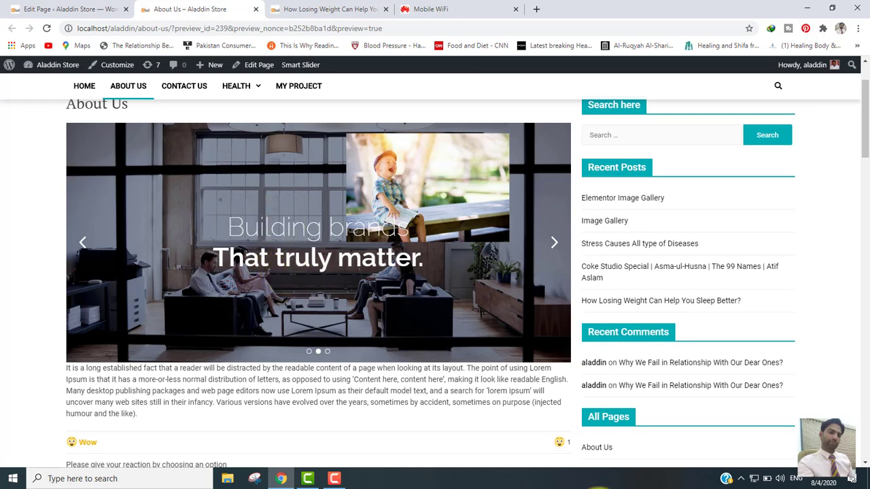
Advance through the slides in the About Us preview and examine their transitions and layers
click(554, 245)
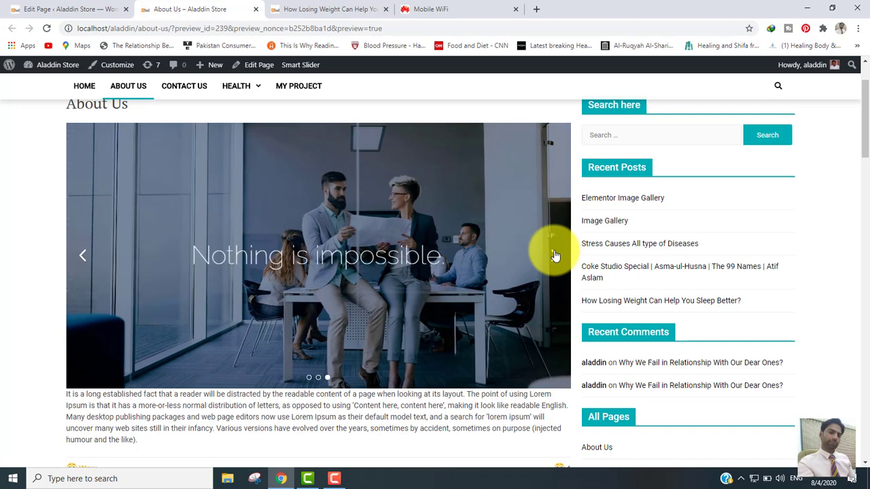
click(554, 255)
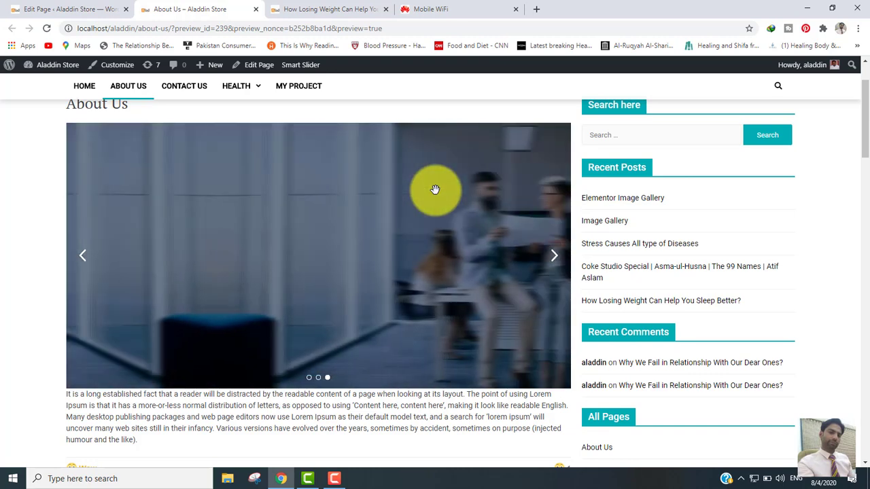
drag(865, 147, 866, 141)
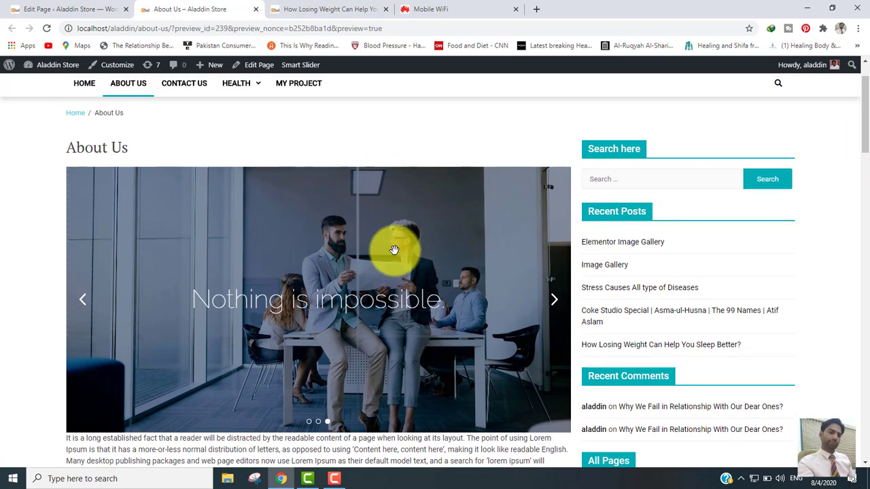
scroll(854, 125, down, 1)
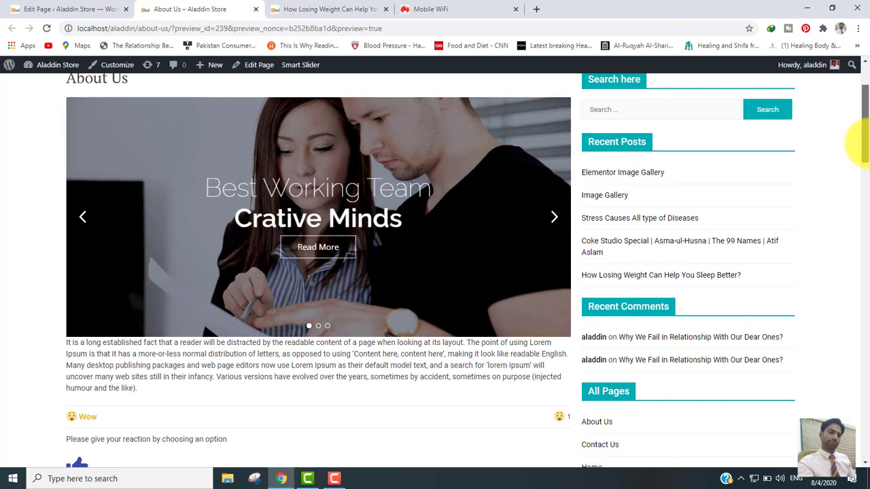
scroll(859, 142, up, 1)
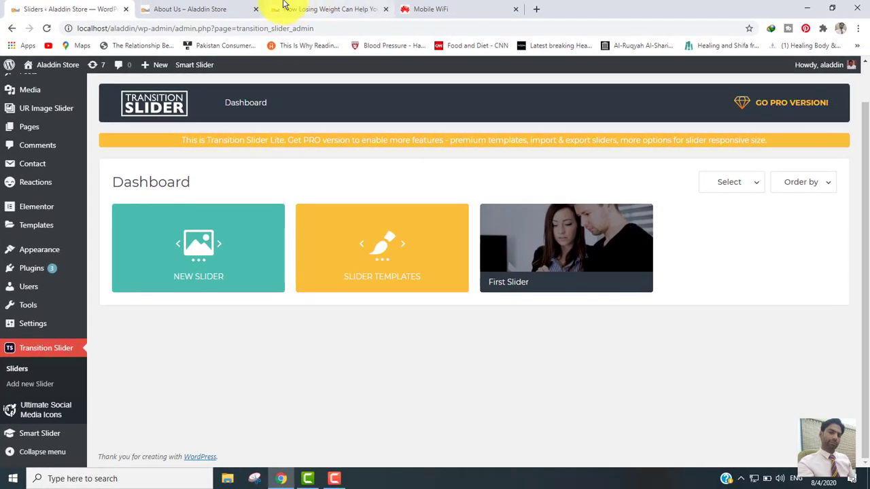
click(223, 13)
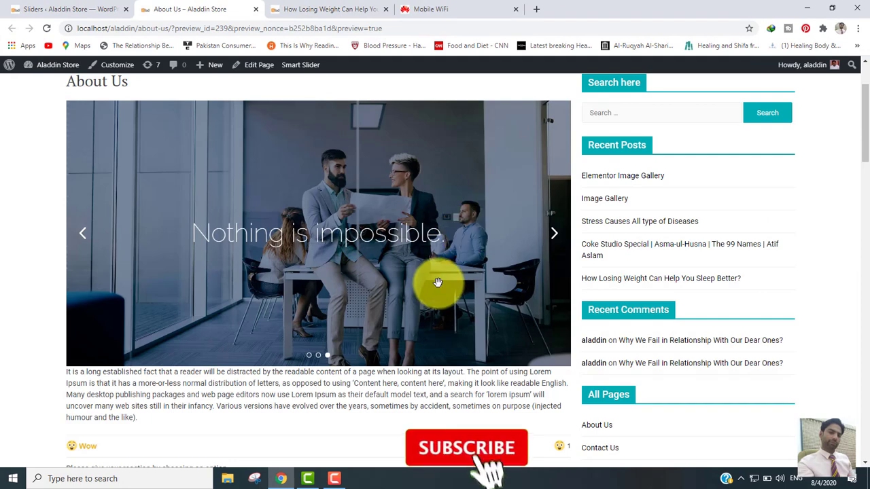